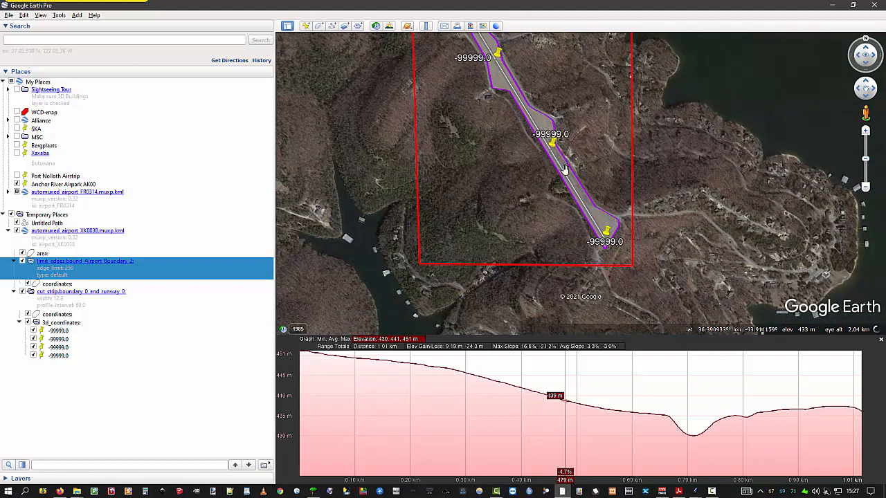
Switch to the X-Plane simulator and fly the camera along the full runway to examine the terrain around the hangar end
{"action": "left_click", "coordinate": [312, 490]}
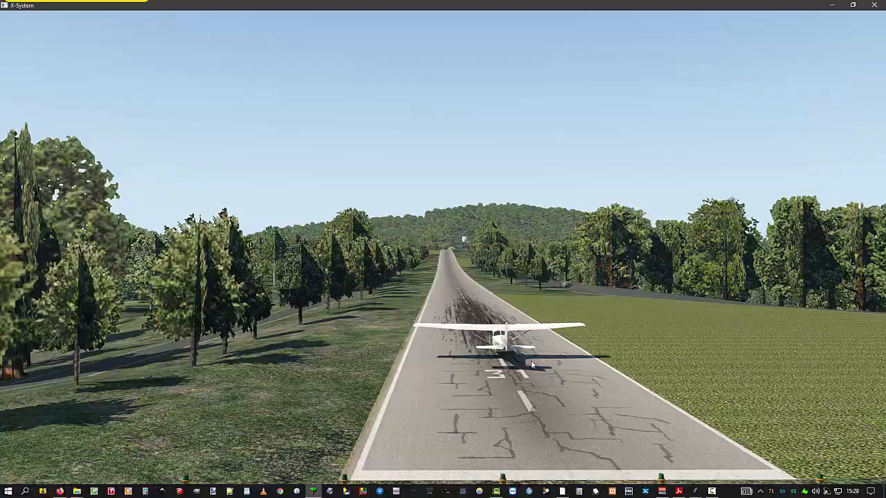
{"action": "scroll", "coordinate": [530, 360], "scroll_direction": "up", "scroll_amount": 10}
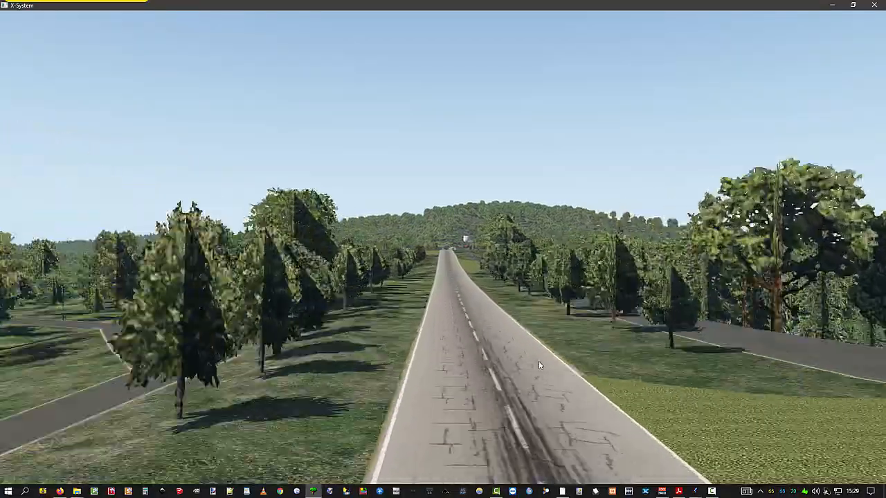
{"action": "scroll", "coordinate": [585, 376], "scroll_direction": "up", "scroll_amount": 10}
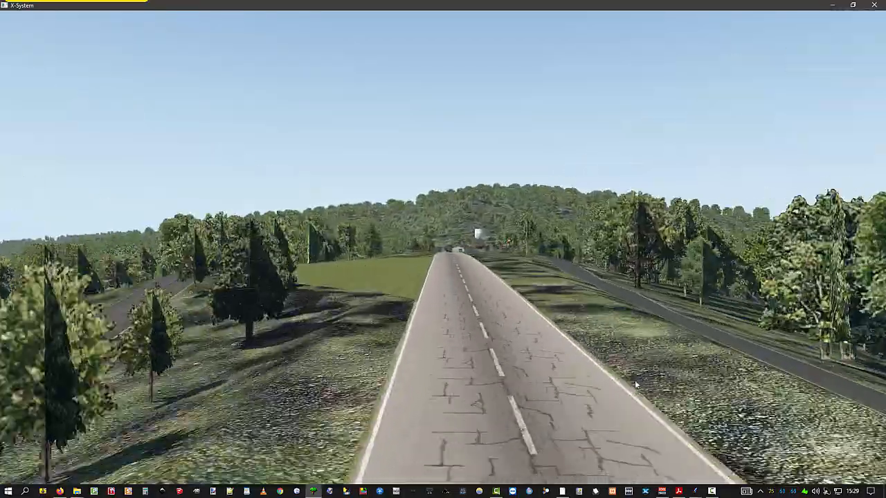
{"action": "scroll", "coordinate": [653, 384], "scroll_direction": "up", "scroll_amount": 8}
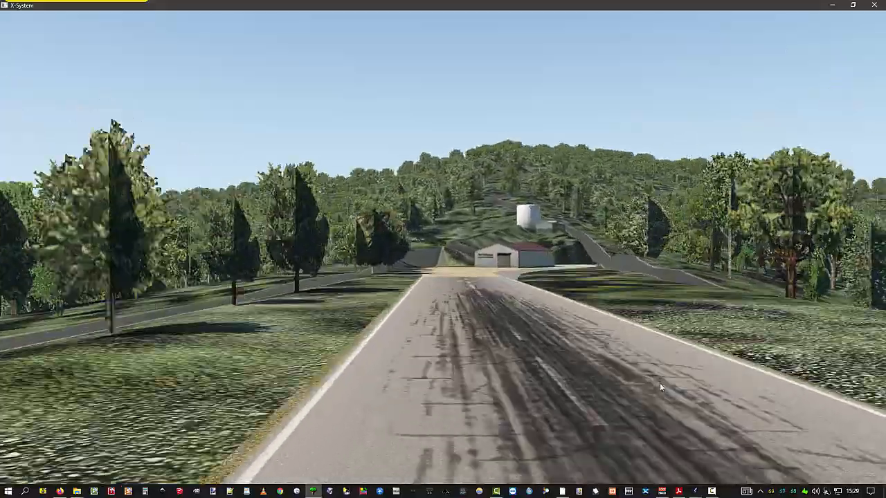
{"action": "scroll", "coordinate": [659, 382], "scroll_direction": "up", "scroll_amount": 10}
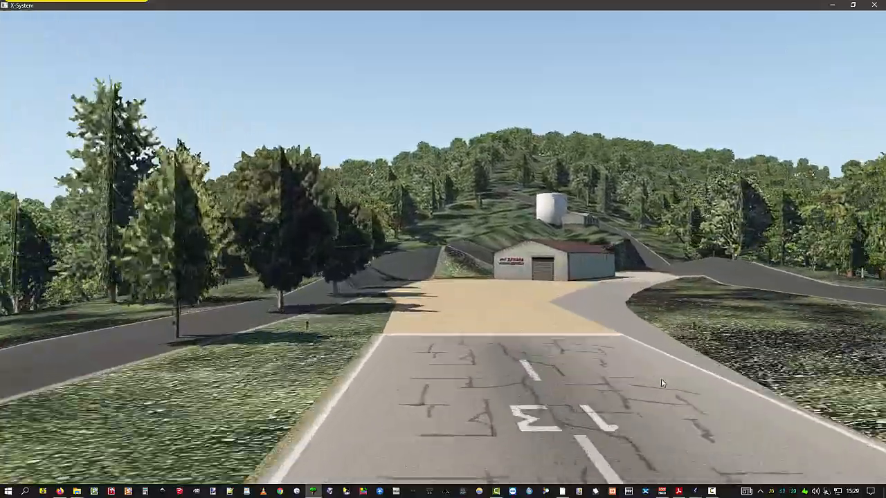
{"action": "key", "text": "Page_Up"}
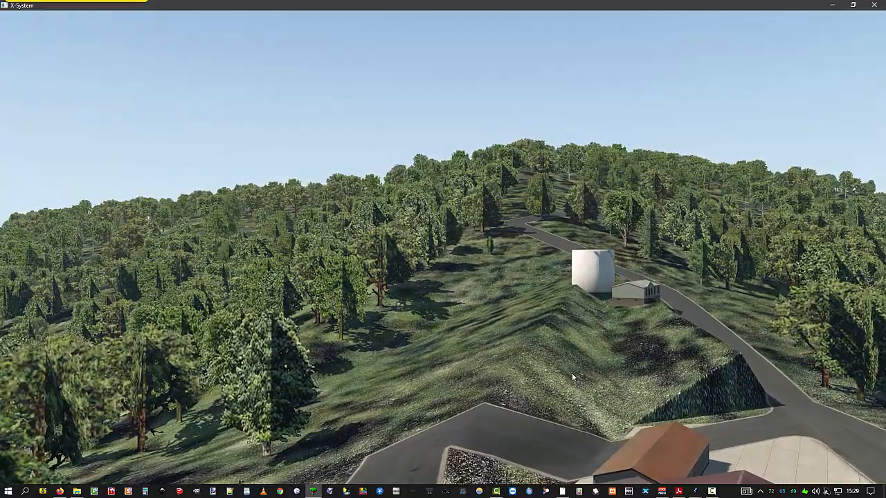
{"action": "right_click_drag", "start_coordinate": [572, 373], "coordinate": [659, 413]}
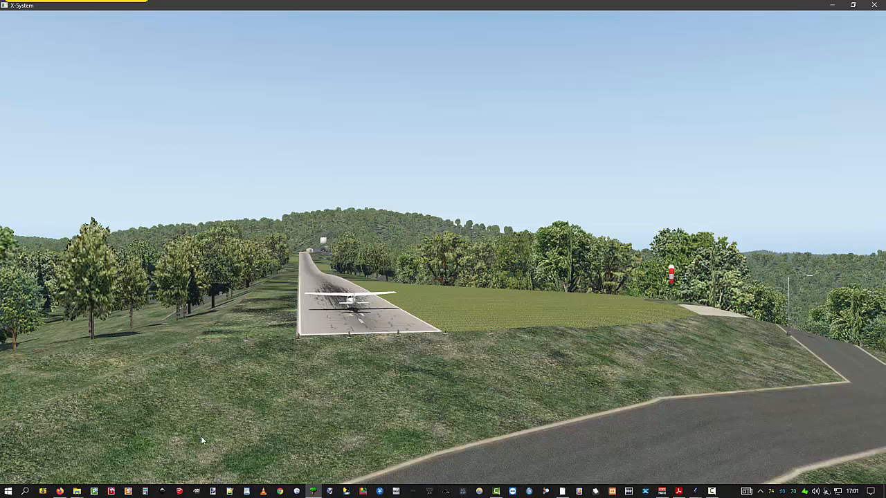
In File Explorer, inspect the Installed MUXP Files and schmax subfolders, returning to the zzzz_MUXP_default_mesh_updates folder
{"action": "mouse_move", "coordinate": [82, 492]}
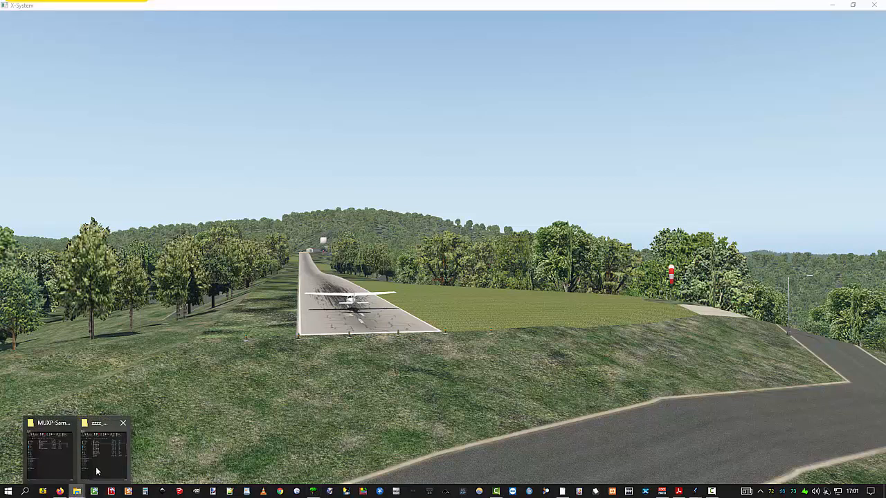
{"action": "left_click", "coordinate": [98, 470]}
{"action": "double_click", "coordinate": [618, 116]}
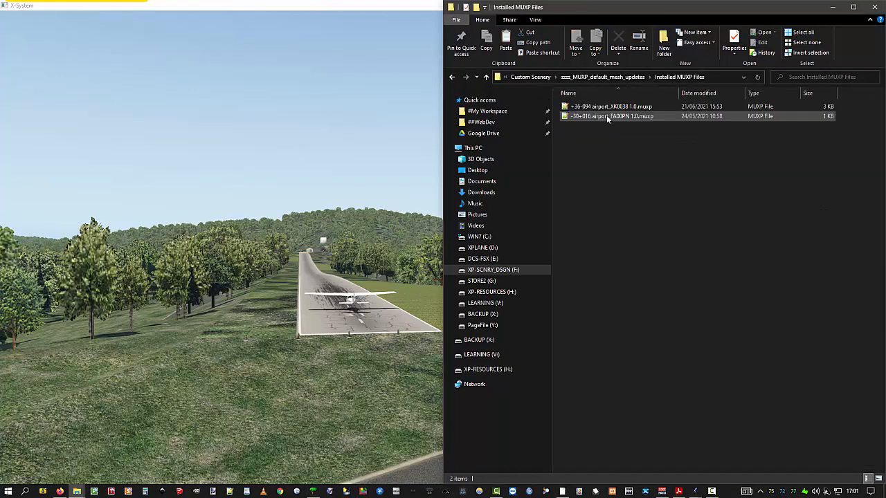
{"action": "double_click", "coordinate": [581, 117]}
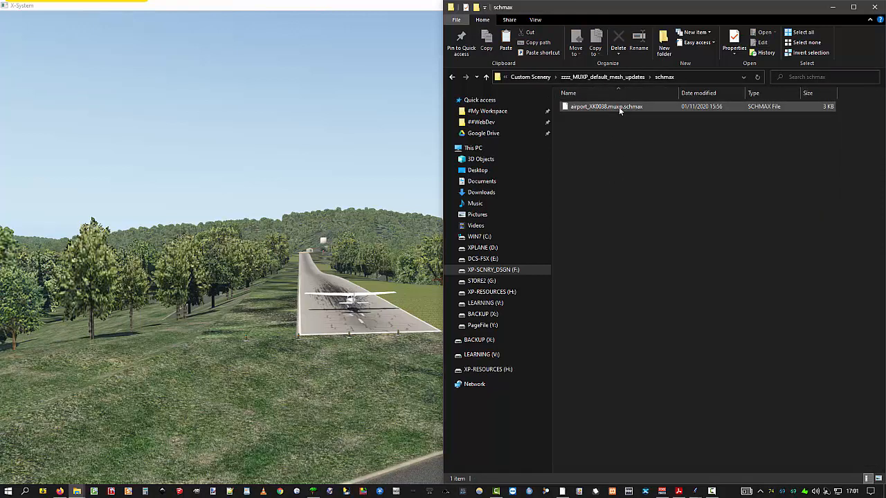
{"action": "left_click", "coordinate": [603, 77]}
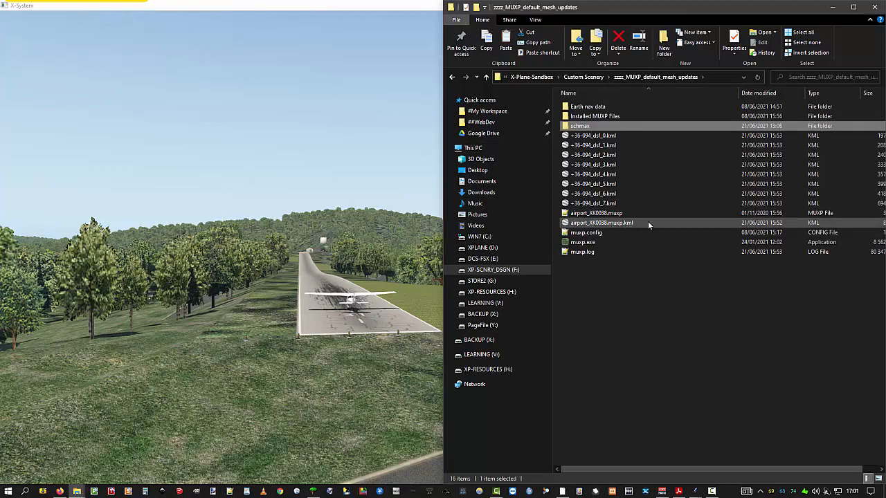
Return to the X-Plane simulator and examine the embankment and runway end behind the aircraft from lower and higher viewpoints
{"action": "left_click", "coordinate": [304, 404]}
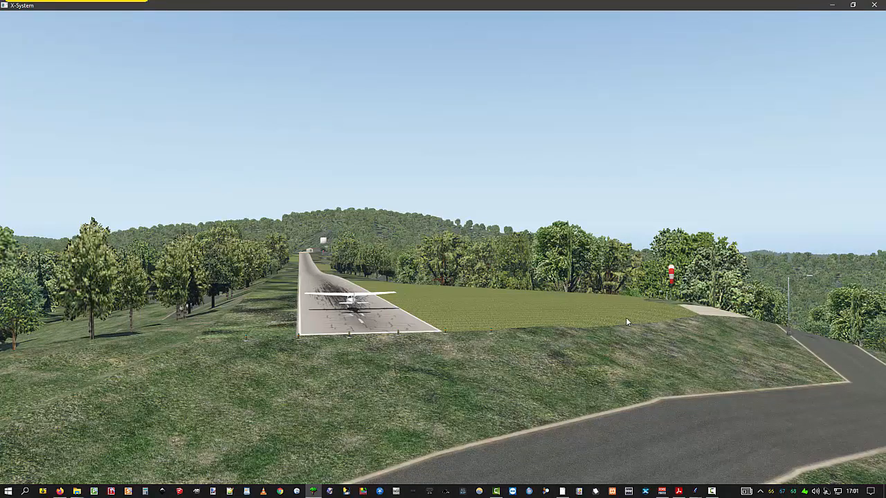
{"action": "key", "text": "Down"}
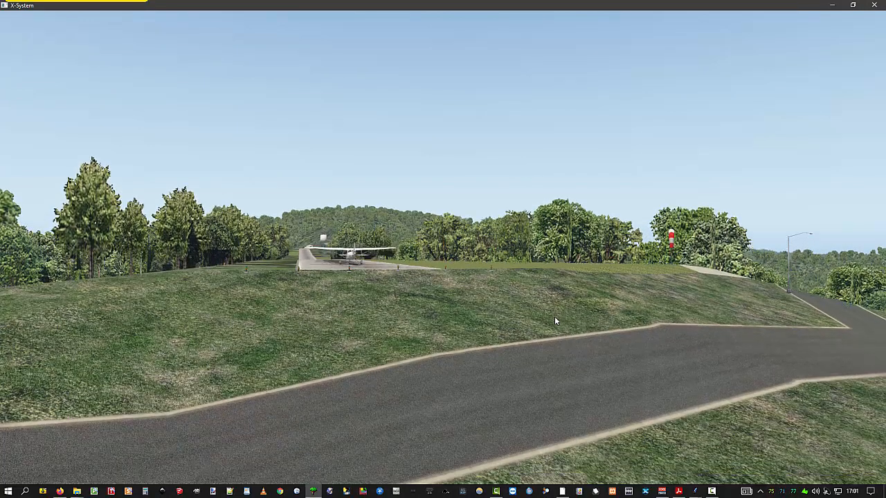
{"action": "key", "text": "Down"}
{"action": "key", "text": "Up"}
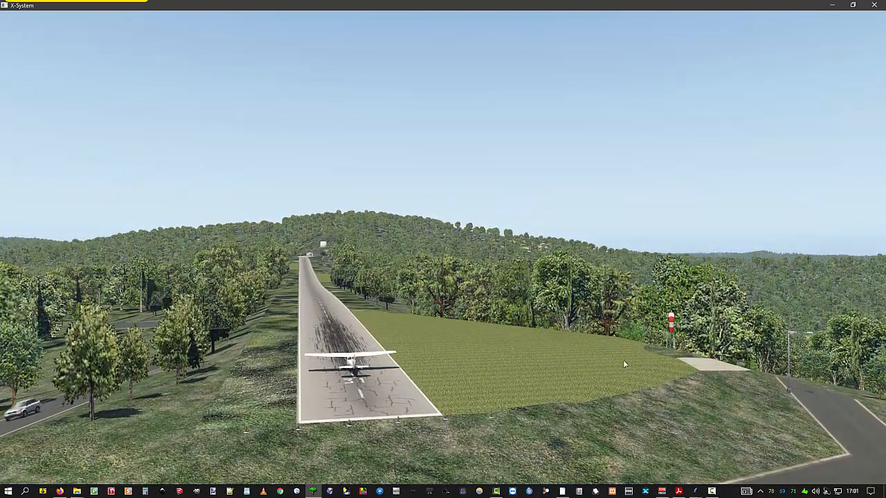
{"action": "key", "text": "Left"}
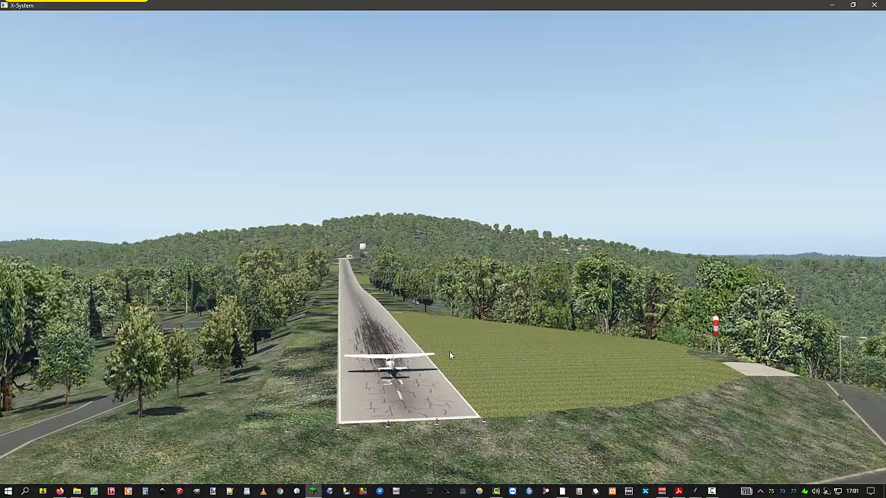
{"action": "key", "text": "period"}
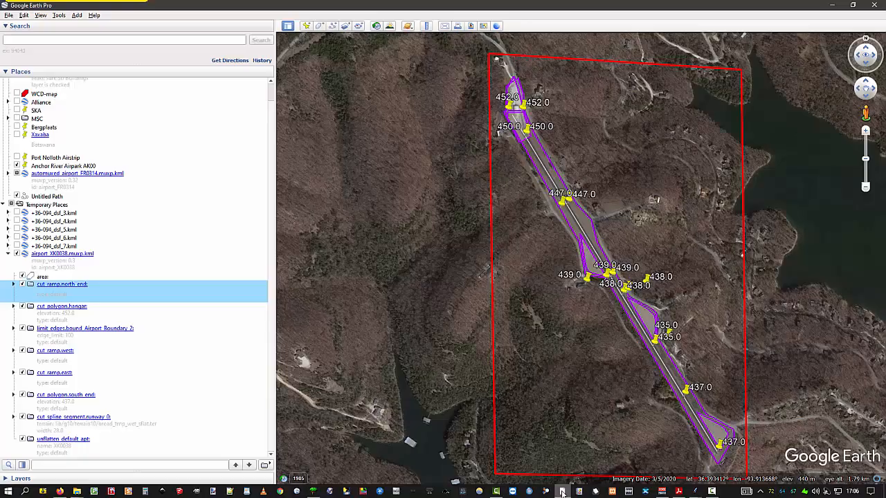
Switch to MUXP-Manual.pdf in Acrobat Reader and find the MUXP Commands section describing cut_polygon and cut_ramp
{"action": "left_click", "coordinate": [562, 492]}
{"action": "left_click", "coordinate": [679, 492]}
{"action": "scroll", "coordinate": [420, 272], "scroll_direction": "down", "scroll_amount": 10}
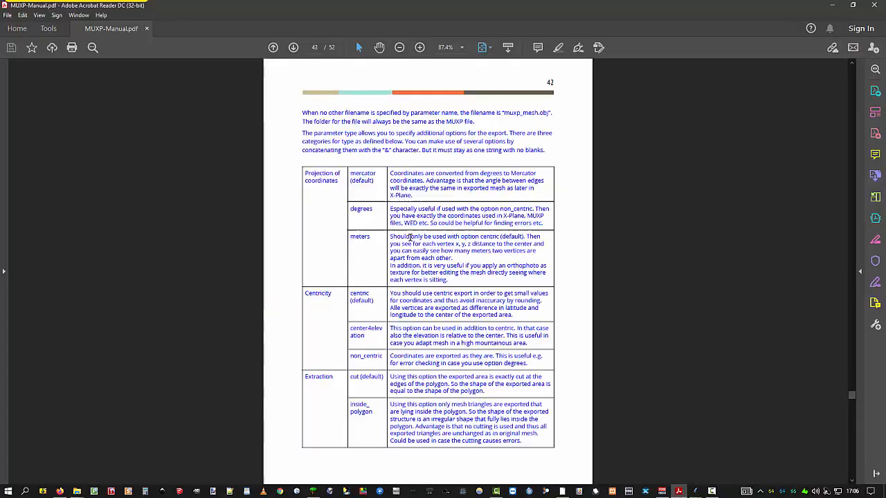
{"action": "scroll", "coordinate": [420, 272], "scroll_direction": "up", "scroll_amount": 10}
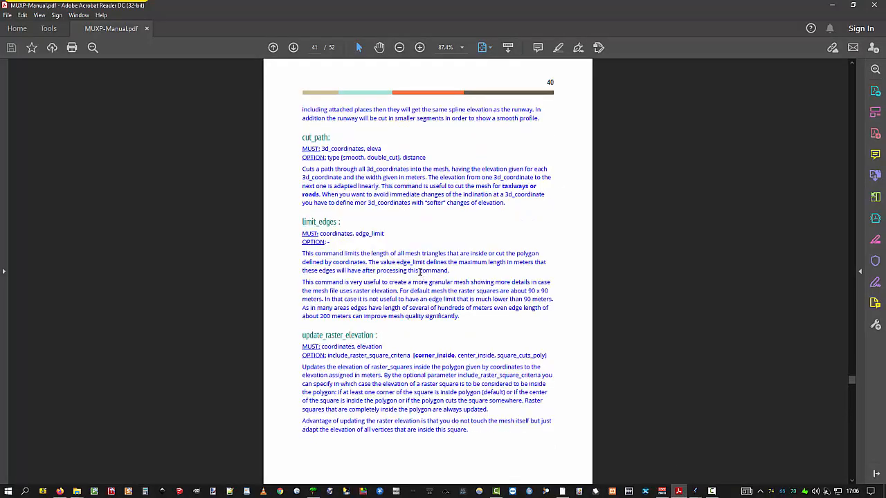
{"action": "scroll", "coordinate": [419, 272], "scroll_direction": "up", "scroll_amount": 5}
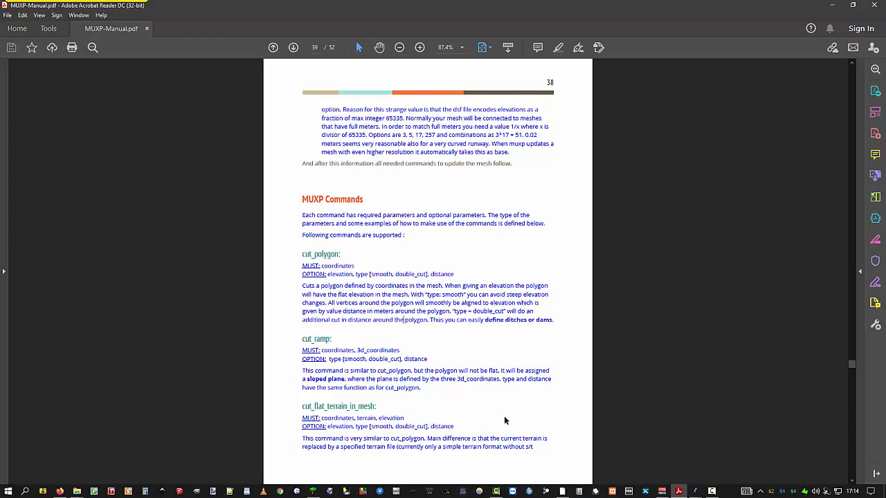
Back in Google Earth, dismiss the cut_ramp.north_end folder's properties, expand the cut_polygon.hangar folder and open its properties
{"action": "left_click", "coordinate": [562, 492]}
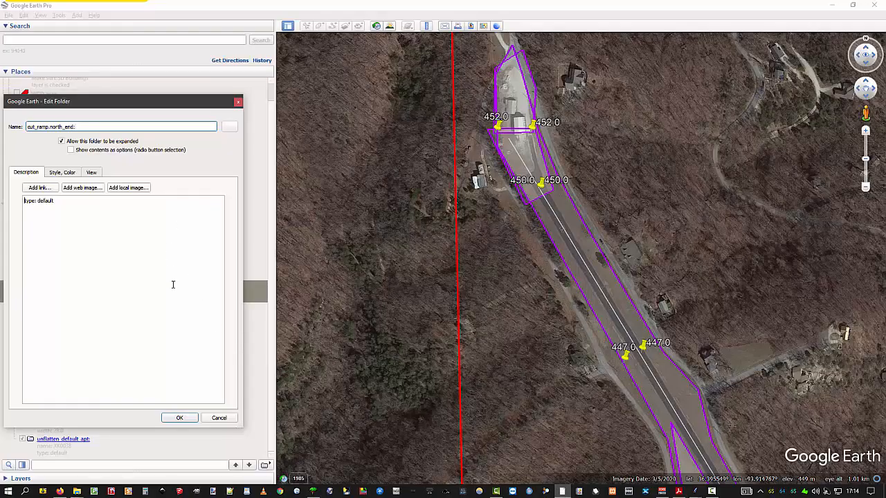
{"action": "left_click", "coordinate": [217, 417]}
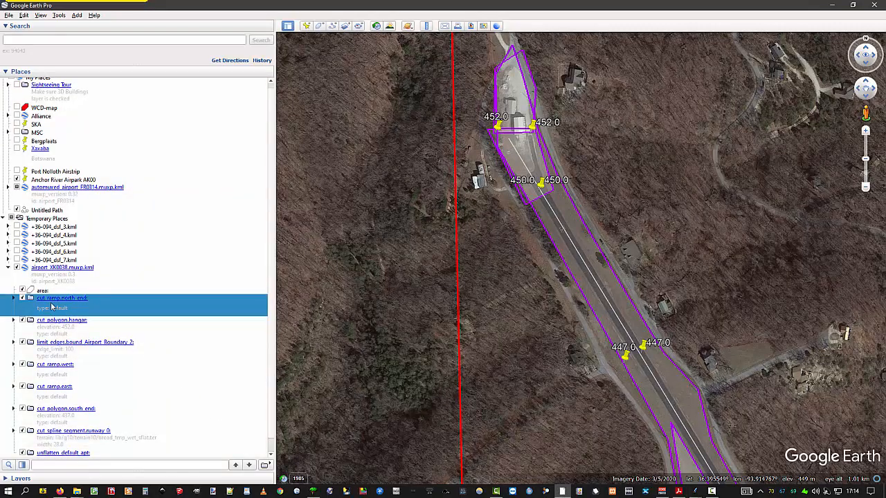
{"action": "left_click", "coordinate": [14, 321]}
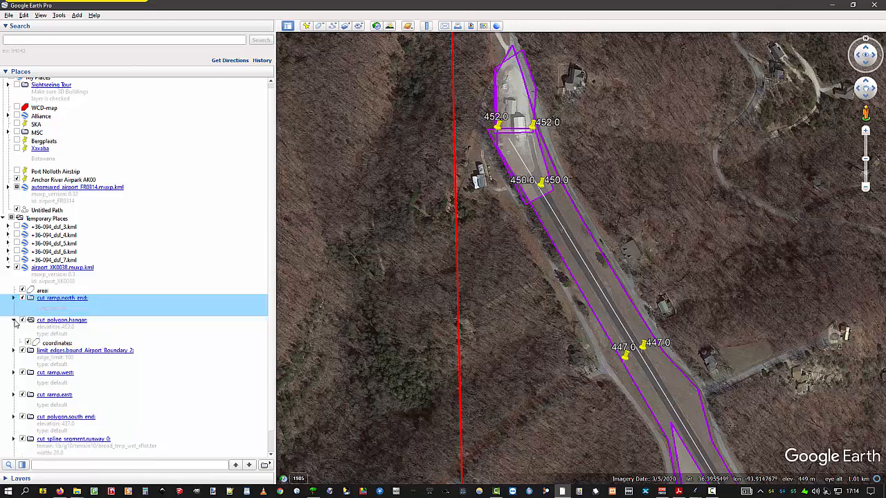
{"action": "right_click", "coordinate": [56, 323]}
{"action": "left_click", "coordinate": [71, 447]}
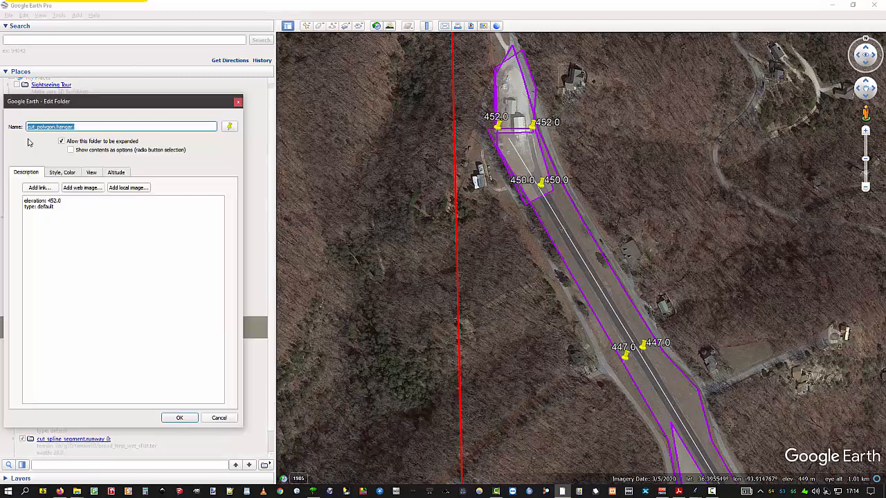
Examine the command, artifact name and closing colon in the cut_polygon.hangar folder's name
{"action": "left_click", "coordinate": [28, 128]}
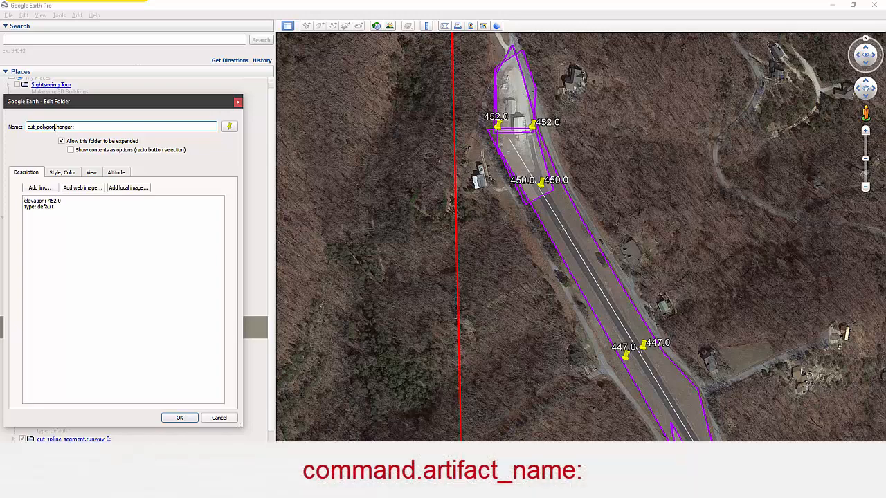
{"action": "left_click_drag", "start_coordinate": [54, 127], "coordinate": [25, 127]}
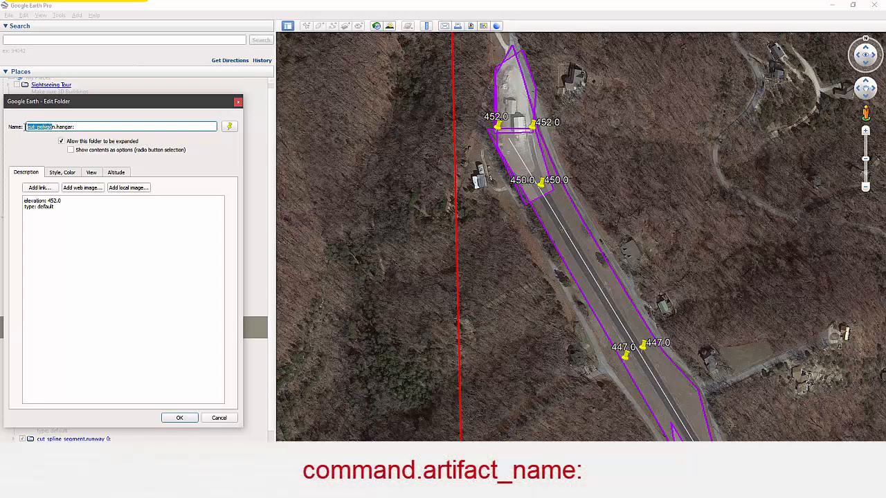
{"action": "left_click", "coordinate": [55, 126]}
{"action": "double_click", "coordinate": [60, 126]}
{"action": "key", "text": "End"}
{"action": "type", "text": ":"}
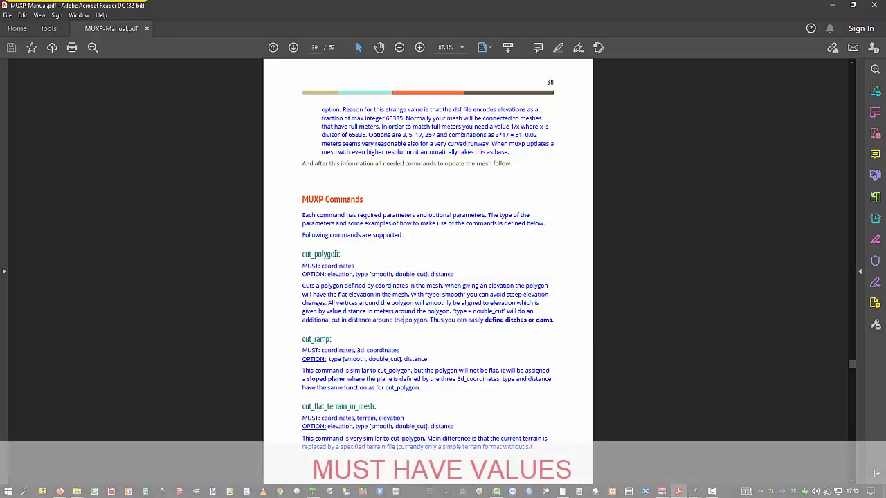
In the MUXP manual, highlight the required coordinates parameter of cut_polygon and compare it with the Google Earth folder's properties
{"action": "double_click", "coordinate": [332, 267]}
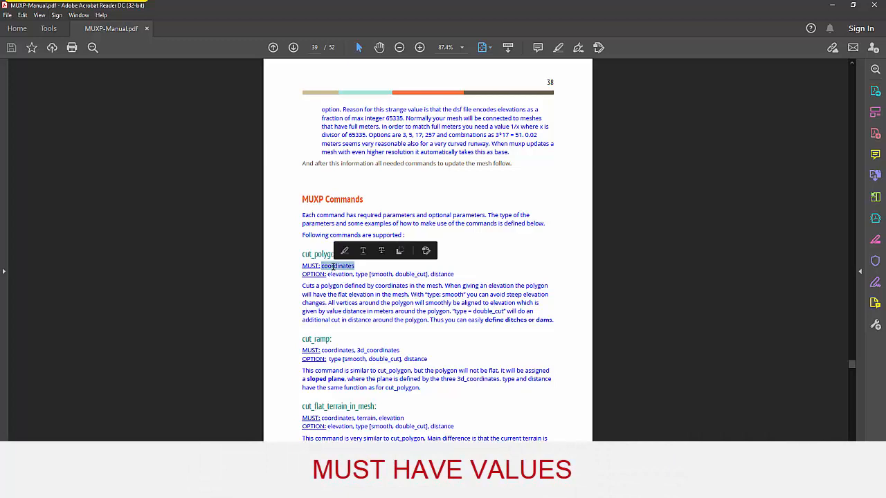
{"action": "mouse_move", "coordinate": [678, 488]}
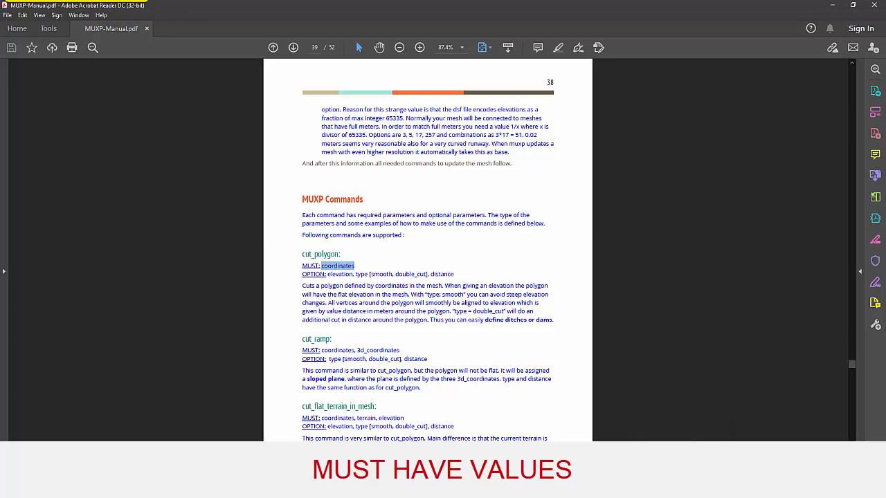
{"action": "left_click", "coordinate": [679, 490]}
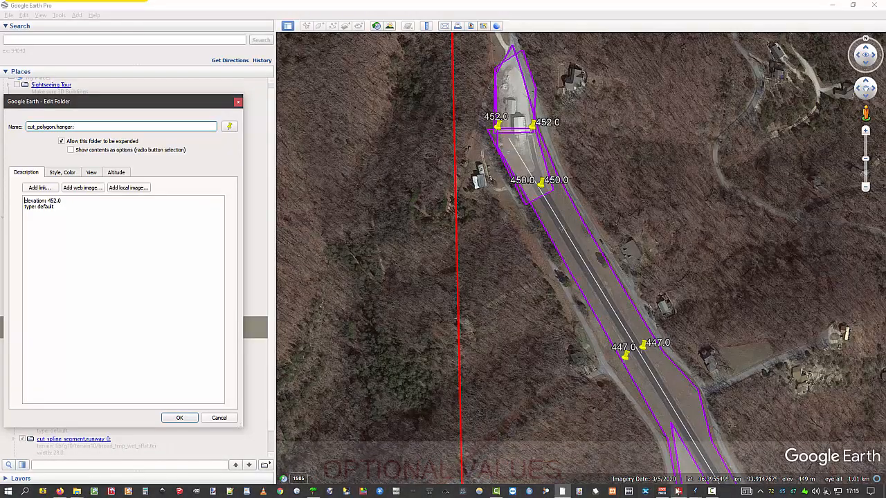
{"action": "left_click", "coordinate": [678, 490]}
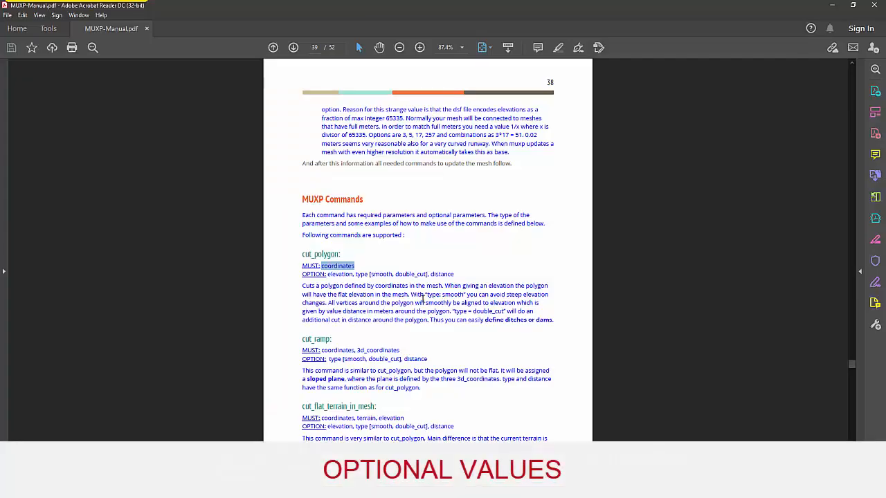
Review cut_polygon's optional parameters and description in the manual, and return to the hangar folder's properties in Google Earth
{"action": "double_click", "coordinate": [350, 274]}
{"action": "left_click", "coordinate": [364, 275]}
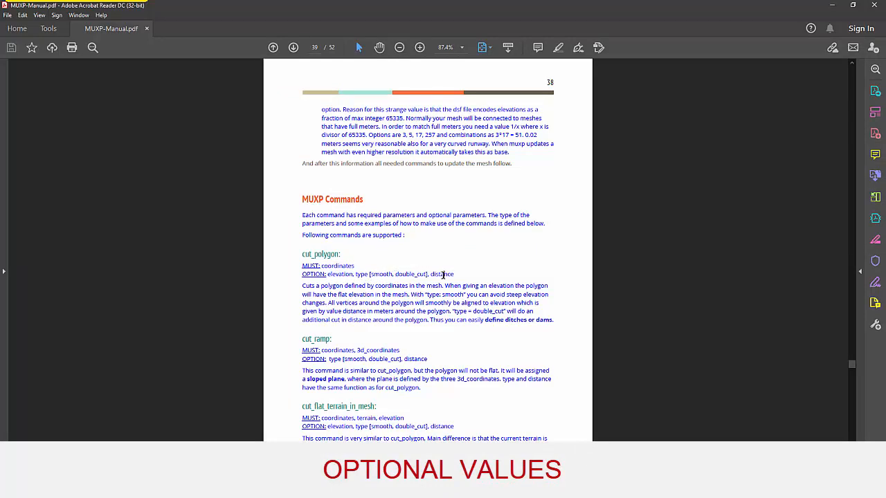
{"action": "left_click", "coordinate": [443, 275]}
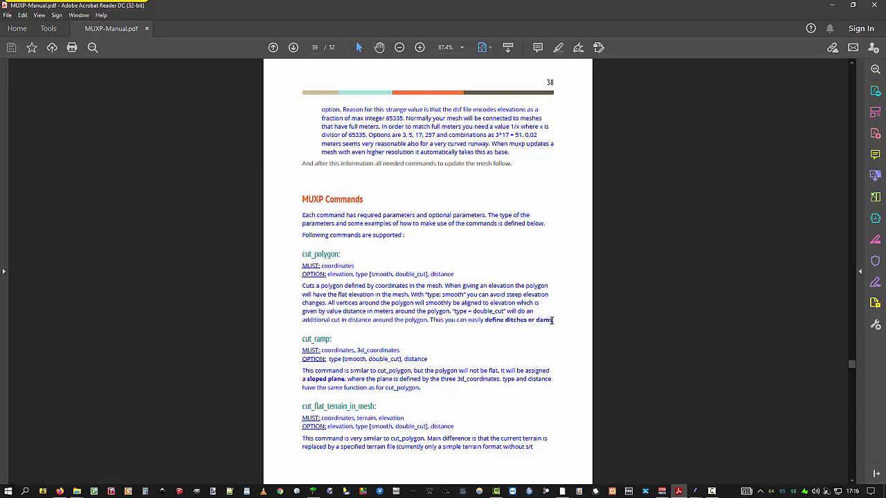
{"action": "left_click_drag", "start_coordinate": [553, 319], "coordinate": [309, 266]}
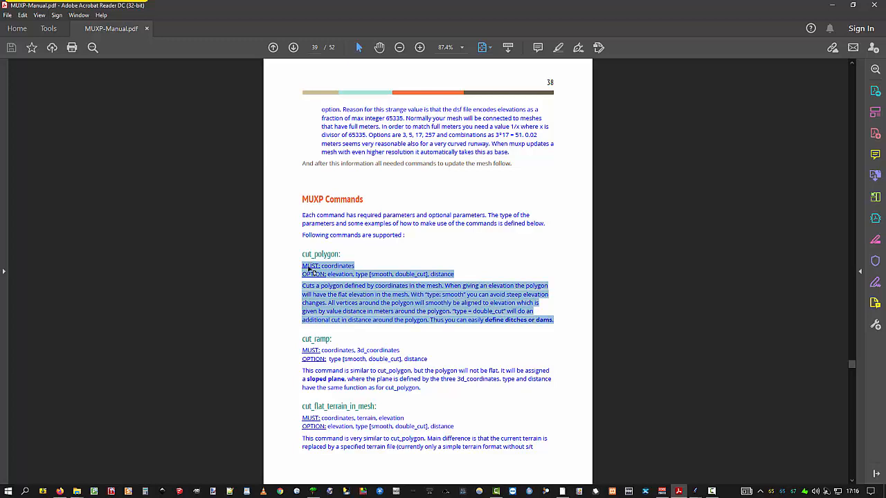
{"action": "left_click", "coordinate": [485, 332]}
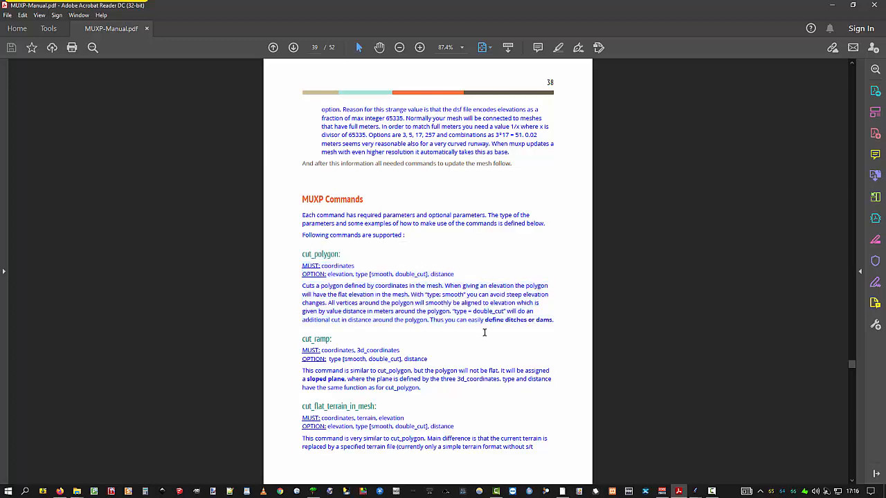
{"action": "left_click", "coordinate": [562, 493]}
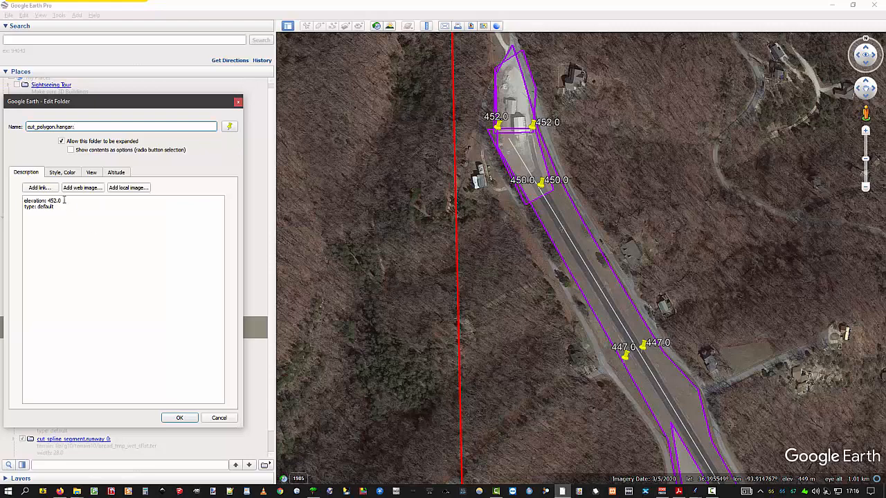
Check the elevation parameter in the cut_polygon.hangar folder's properties, dismiss them, and hide and reshow the polygon to examine the area it covers
{"action": "left_click", "coordinate": [63, 200]}
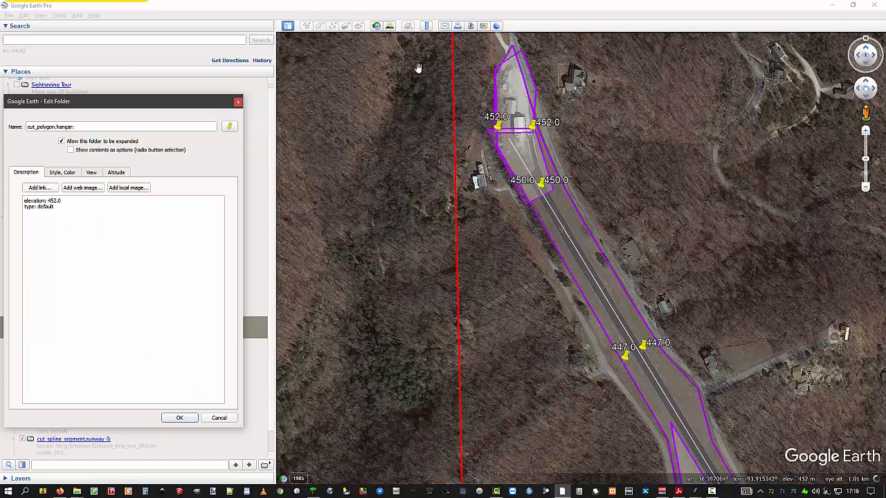
{"action": "left_click", "coordinate": [218, 419]}
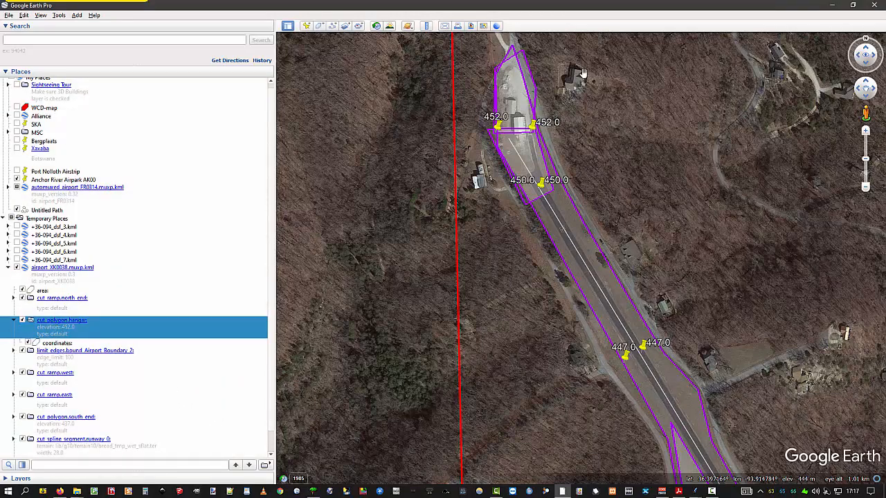
{"action": "left_click", "coordinate": [22, 321]}
{"action": "left_click", "coordinate": [22, 320]}
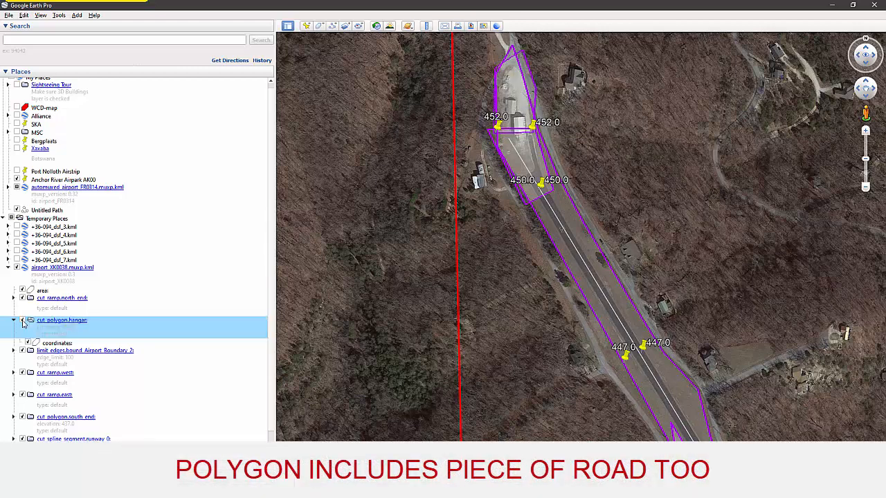
{"action": "left_click", "coordinate": [22, 321]}
{"action": "left_click", "coordinate": [23, 321]}
{"action": "left_click_drag", "start_coordinate": [648, 181], "coordinate": [674, 362]}
{"action": "scroll", "coordinate": [557, 263], "scroll_direction": "up", "scroll_amount": 3}
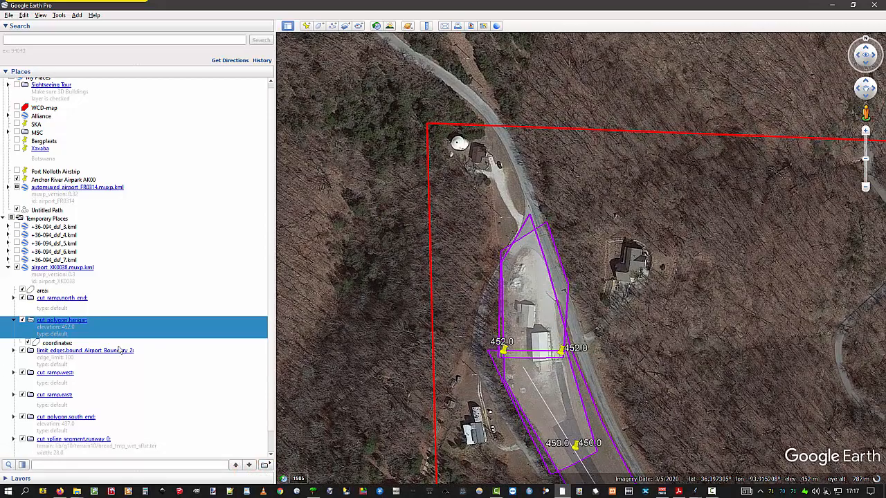
{"action": "scroll", "coordinate": [672, 312], "scroll_direction": "down", "scroll_amount": 3}
{"action": "left_click_drag", "start_coordinate": [672, 312], "coordinate": [591, 157]}
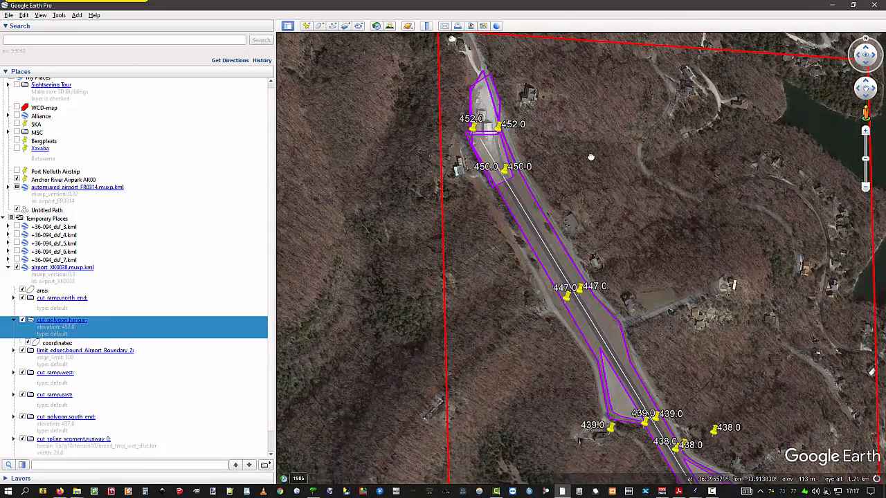
Expand the cut_ramp.north_end folder and hide and reshow the hangar polygon to compare it with the adjoining north-end ramp
{"action": "left_click", "coordinate": [13, 298]}
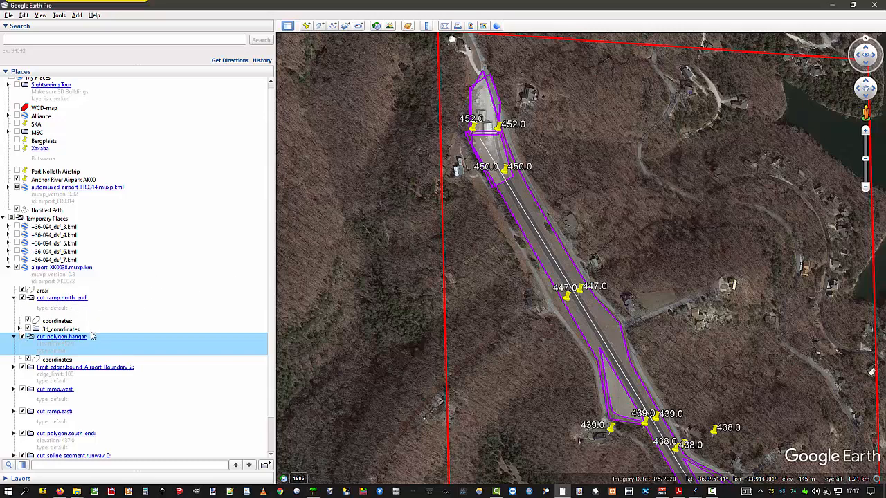
{"action": "left_click", "coordinate": [23, 337]}
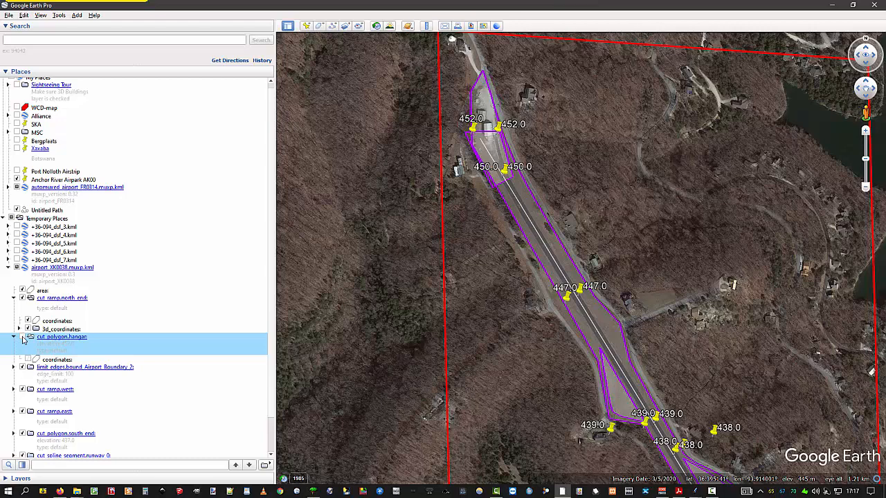
{"action": "left_click", "coordinate": [22, 338]}
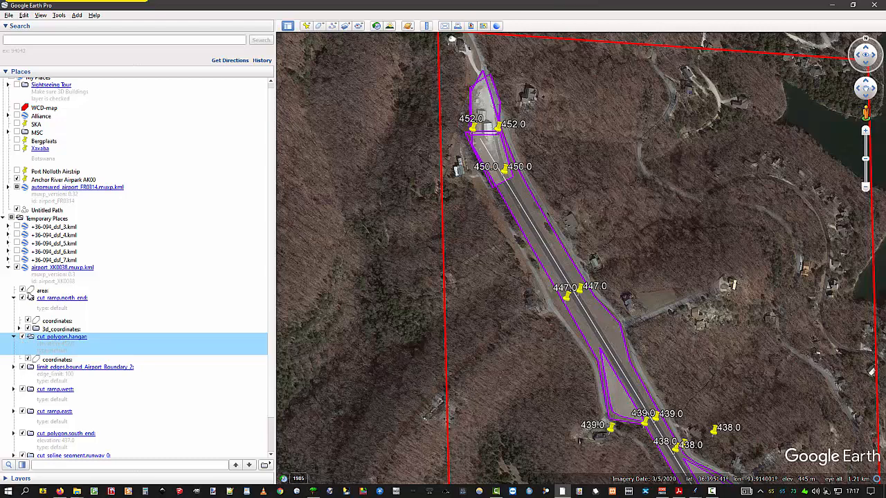
{"action": "left_click", "coordinate": [23, 299]}
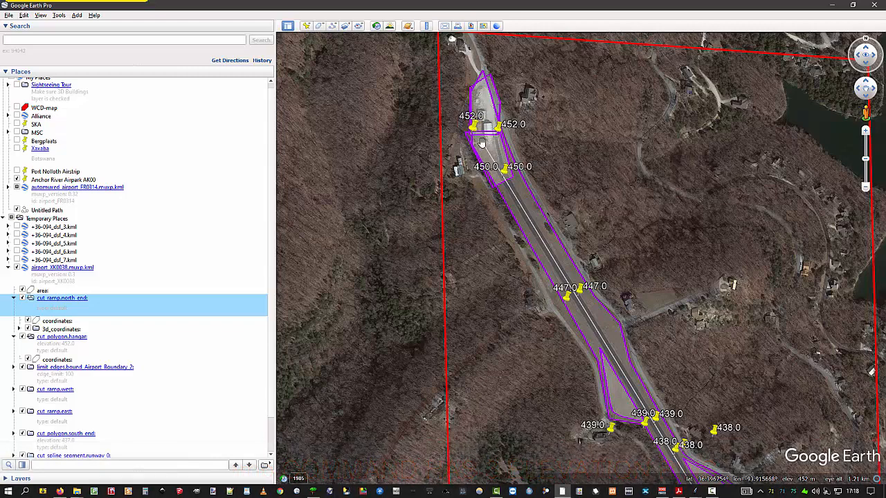
Switch to the MUXP manual and highlight cut_ramp's required parameters, coordinates and 3d_coordinates
{"action": "left_click", "coordinate": [678, 491]}
{"action": "scroll", "coordinate": [402, 308], "scroll_direction": "up", "scroll_amount": 1}
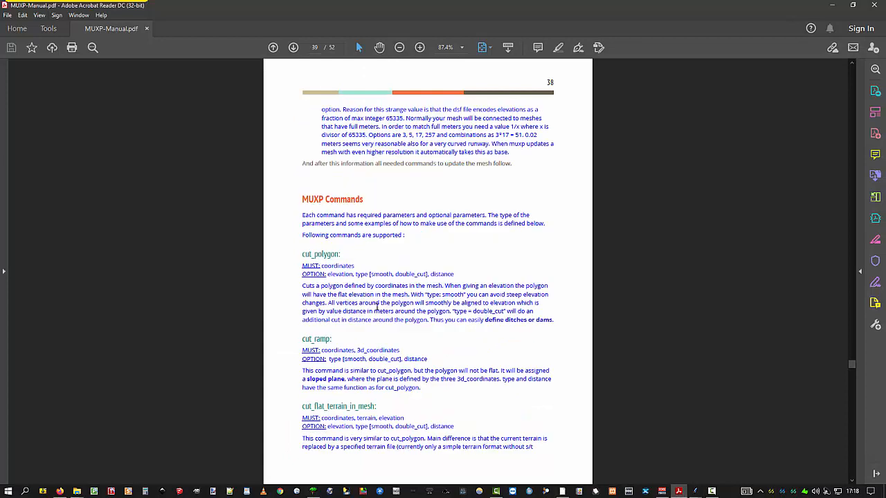
{"action": "double_click", "coordinate": [339, 349]}
{"action": "left_click", "coordinate": [357, 350]}
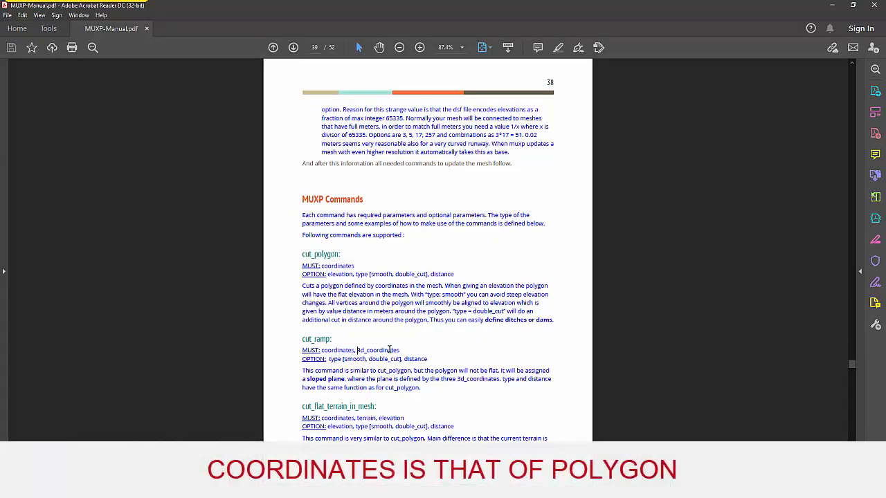
{"action": "double_click", "coordinate": [323, 351]}
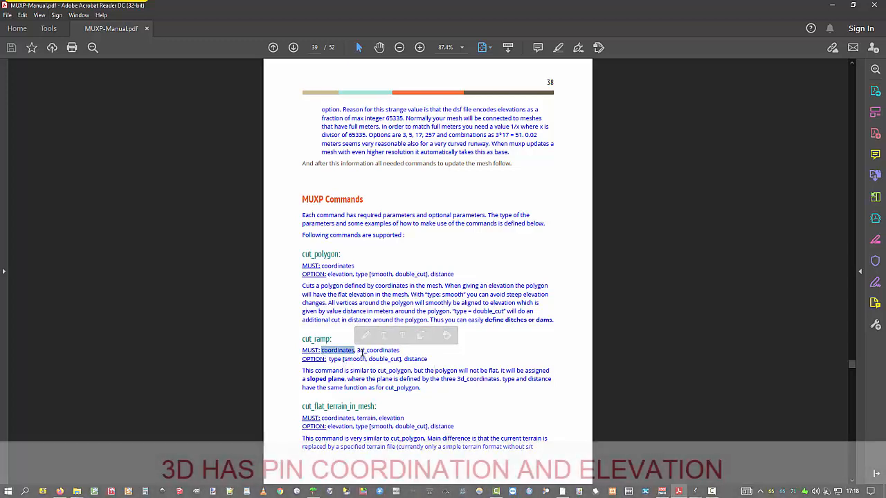
{"action": "left_click_drag", "start_coordinate": [357, 350], "coordinate": [400, 351]}
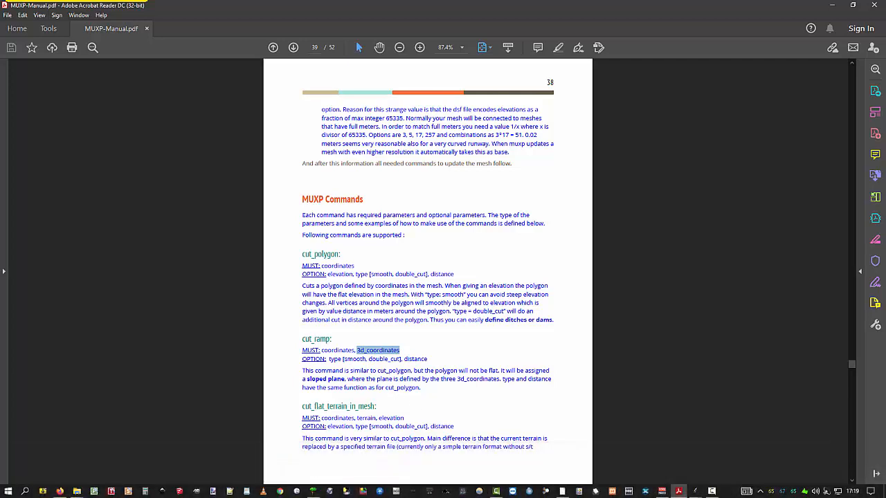
Back in Google Earth, hide and reshow the coordinates polygon of cut_ramp.north_end to identify its outline on the map
{"action": "left_click", "coordinate": [563, 491]}
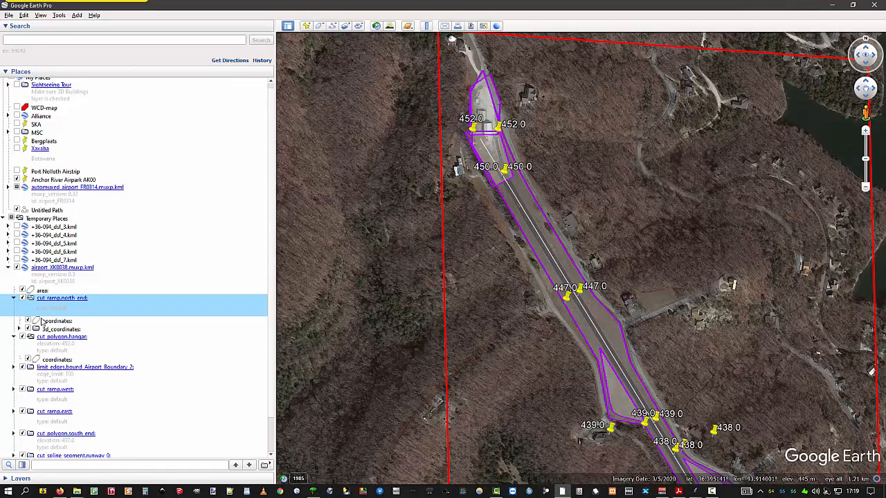
{"action": "left_click", "coordinate": [54, 323]}
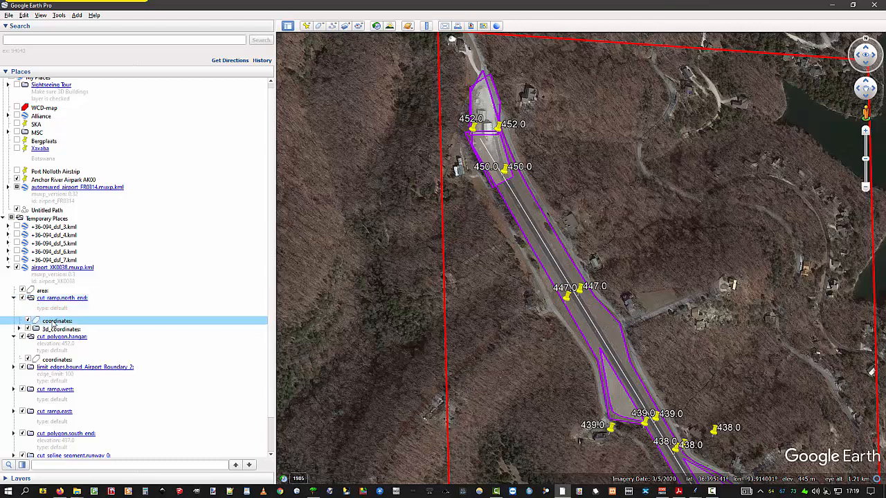
{"action": "left_click", "coordinate": [28, 321]}
{"action": "left_click", "coordinate": [28, 321]}
{"action": "left_click", "coordinate": [29, 321]}
{"action": "left_click", "coordinate": [28, 321]}
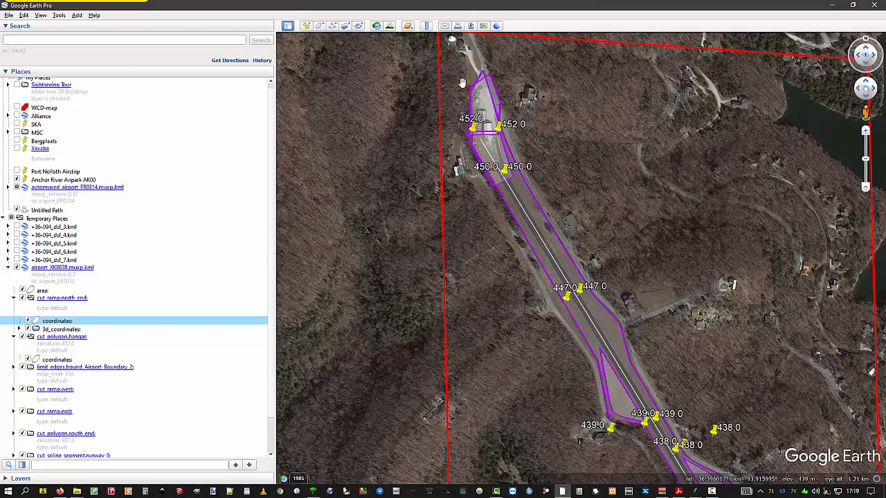
Expand the 3d_coordinates folder of cut_ramp.north_end, examine its three elevation pins on the map, and collapse both folders
{"action": "left_click", "coordinate": [20, 329]}
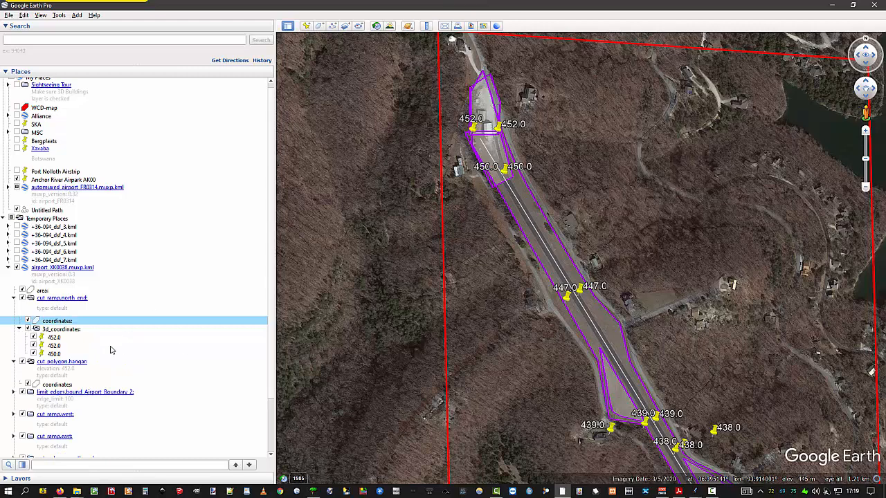
{"action": "left_click", "coordinate": [29, 331]}
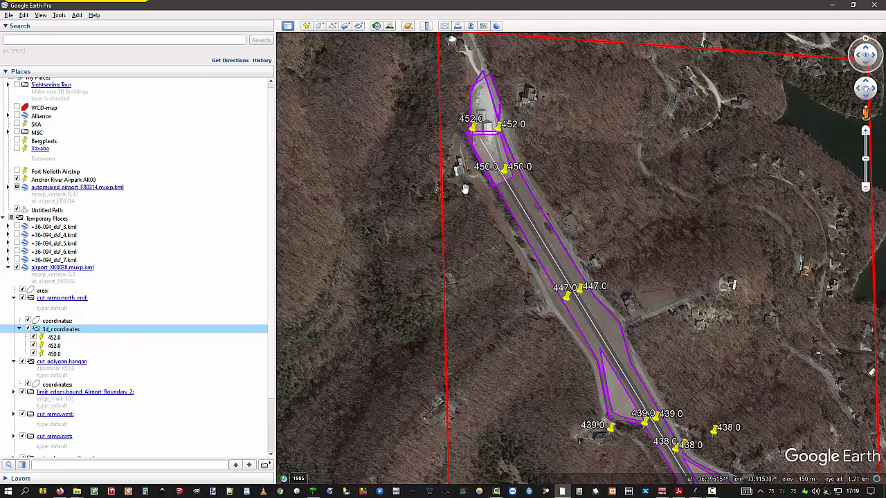
{"action": "left_click", "coordinate": [21, 329]}
{"action": "left_click", "coordinate": [14, 298]}
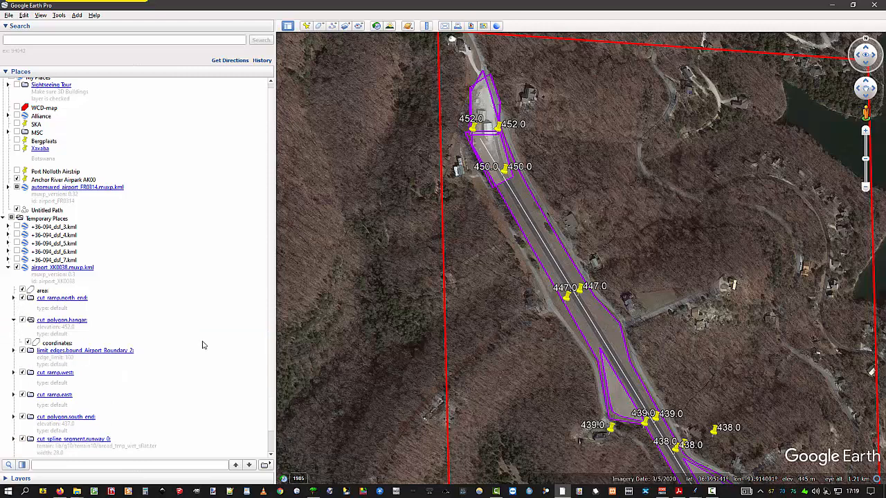
Expand the cut_ramp.west folder and hide and reshow it to locate the western ramp beside the runway
{"action": "scroll", "coordinate": [203, 344], "scroll_direction": "down", "scroll_amount": 1}
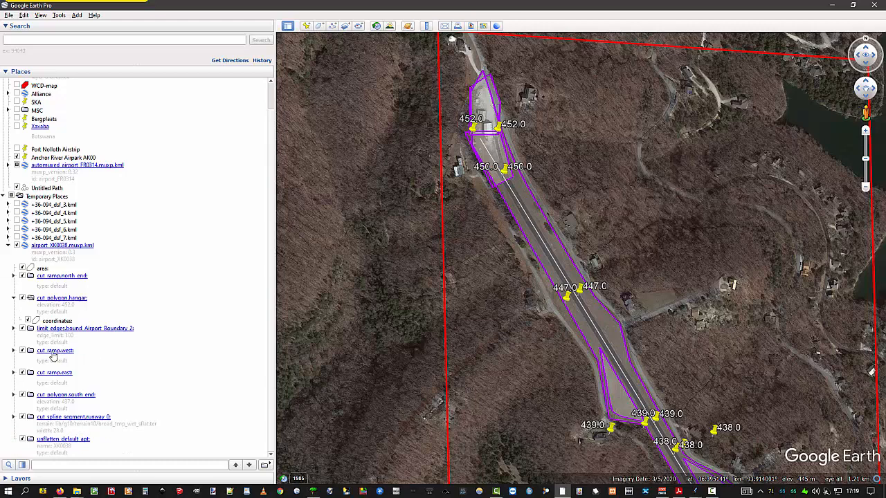
{"action": "left_click", "coordinate": [14, 351]}
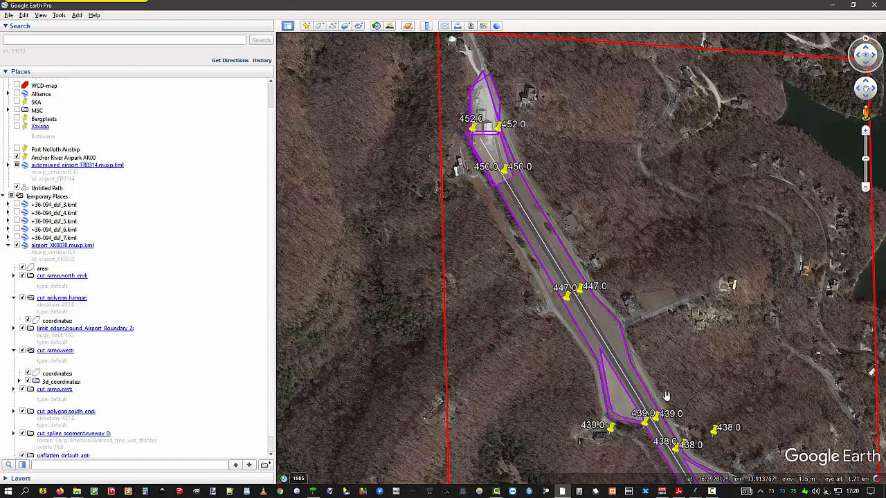
{"action": "left_click_drag", "start_coordinate": [663, 250], "coordinate": [662, 111]}
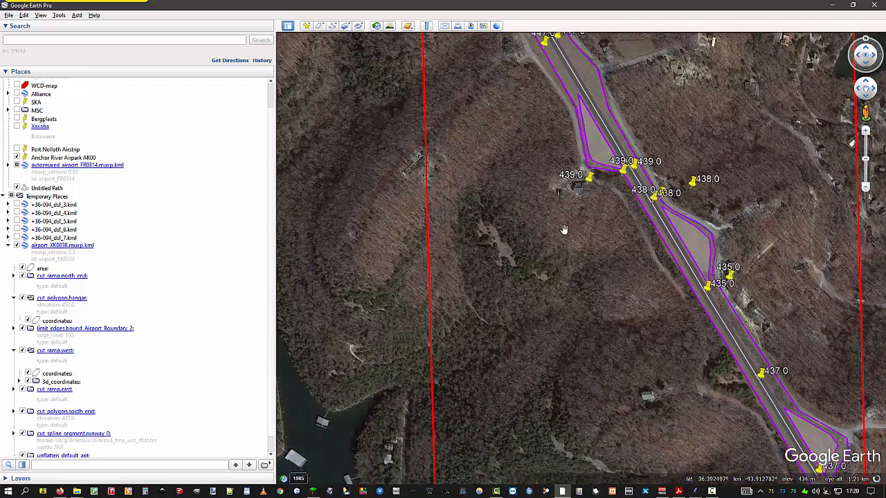
{"action": "left_click_drag", "start_coordinate": [563, 232], "coordinate": [568, 285]}
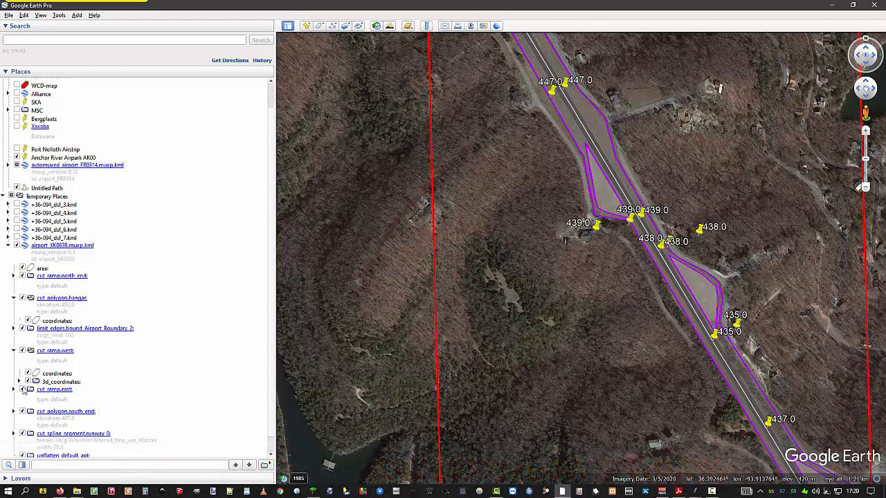
{"action": "left_click", "coordinate": [22, 351]}
{"action": "left_click", "coordinate": [22, 351]}
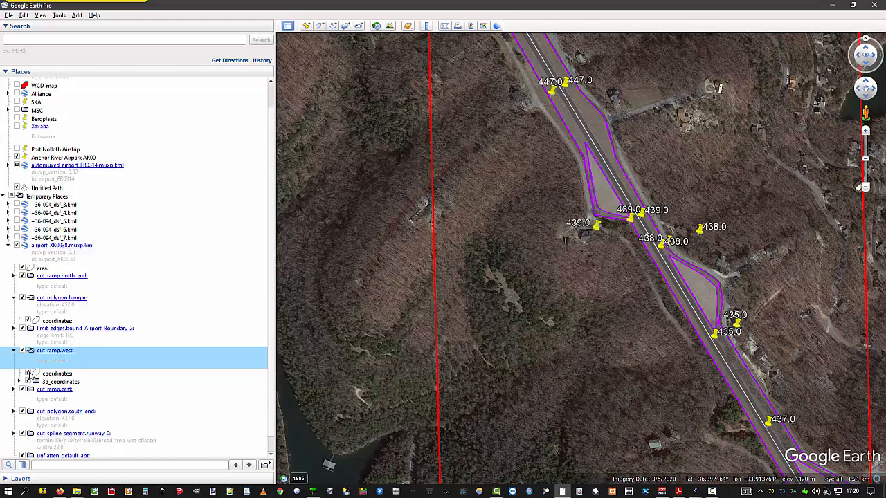
Hide and reshow the 3d_coordinates of cut_ramp.west to identify the pins that define its slope
{"action": "left_click", "coordinate": [48, 374]}
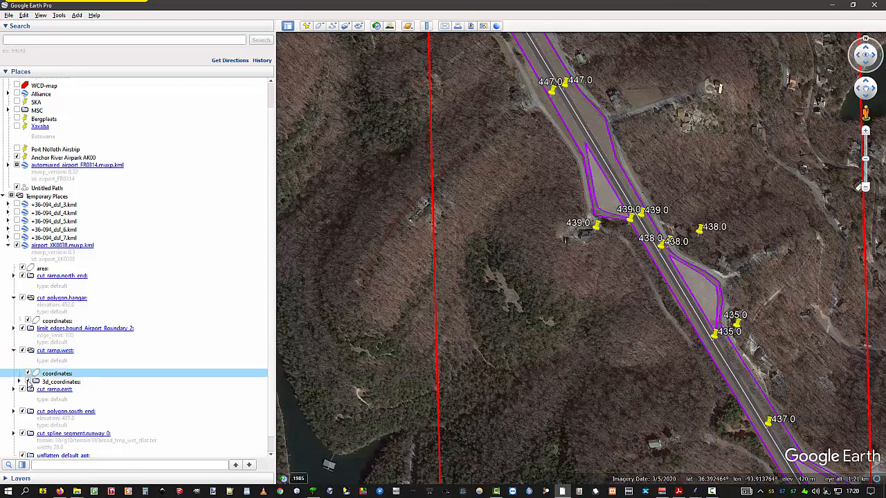
{"action": "left_click", "coordinate": [28, 383]}
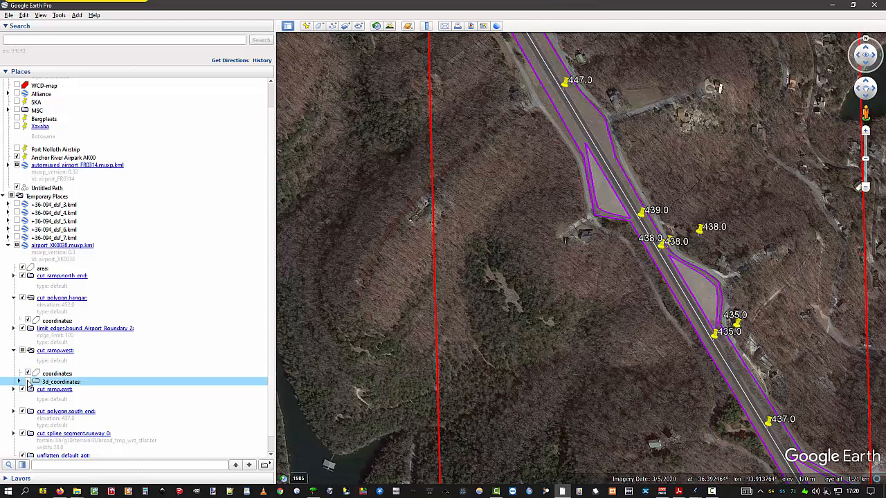
{"action": "left_click", "coordinate": [27, 382]}
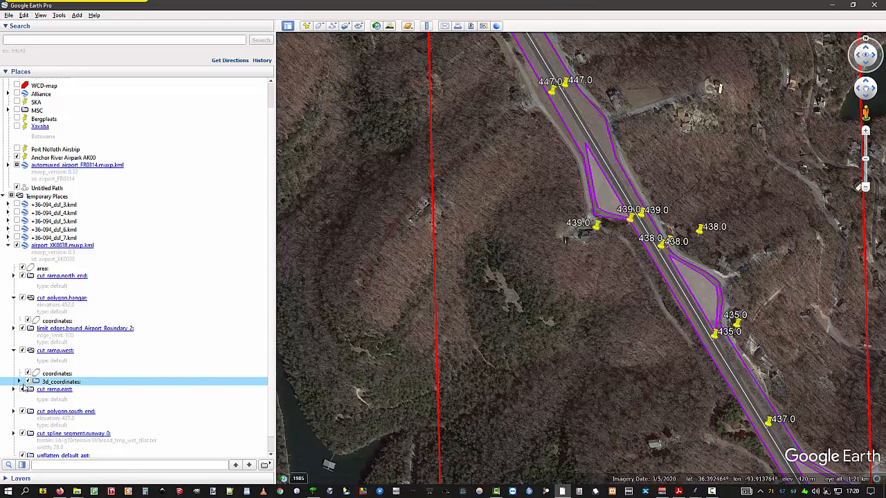
{"action": "left_click", "coordinate": [12, 346]}
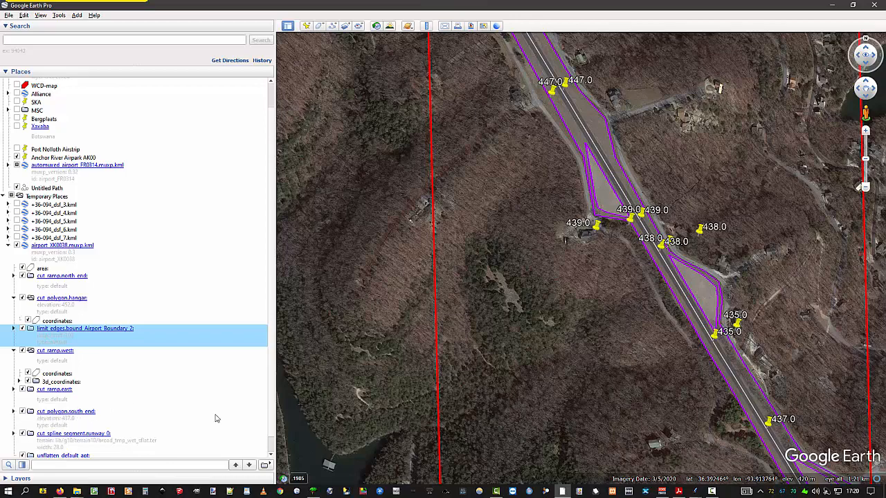
Expand the cut_polygon.south_end folder at the runway's south end, view its description balloon and dismiss it
{"action": "left_click", "coordinate": [536, 286]}
{"action": "left_click_drag", "start_coordinate": [536, 287], "coordinate": [500, 174]}
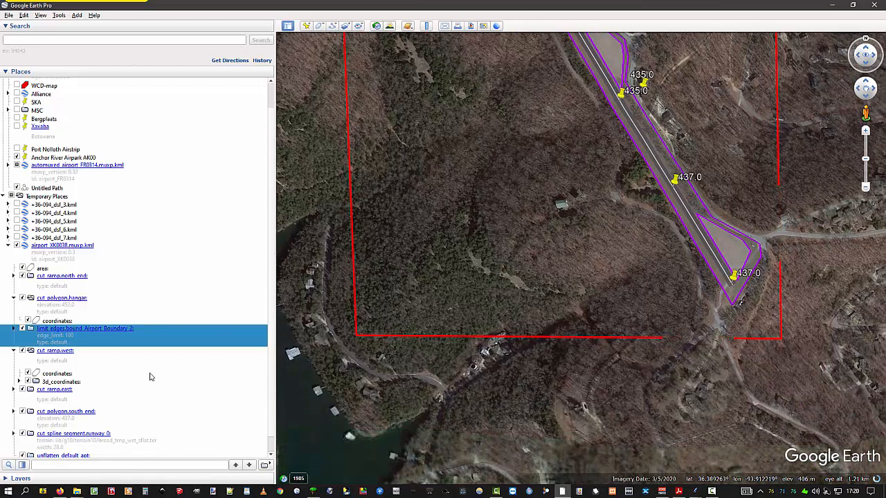
{"action": "left_click", "coordinate": [13, 411]}
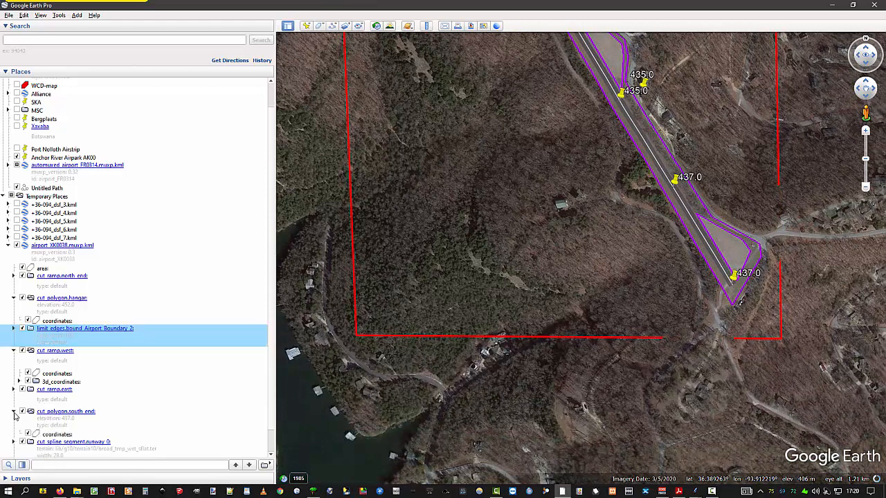
{"action": "left_click", "coordinate": [66, 412]}
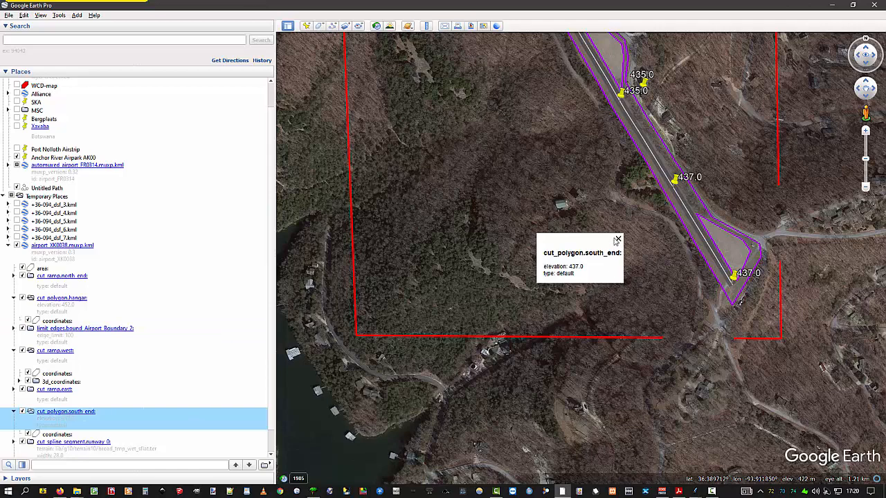
{"action": "left_click", "coordinate": [618, 239]}
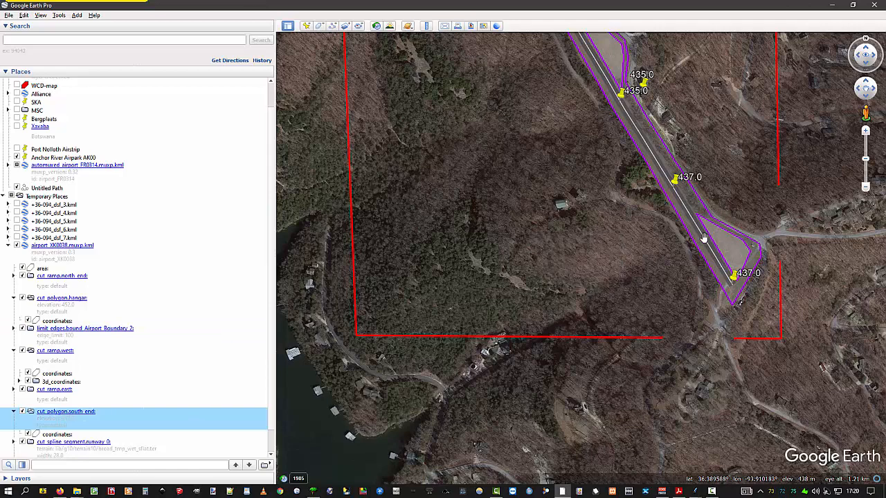
Hide and reshow cut_polygon.south_end, view the elevation and type parameters in its properties, and close them without changes
{"action": "left_click", "coordinate": [22, 412]}
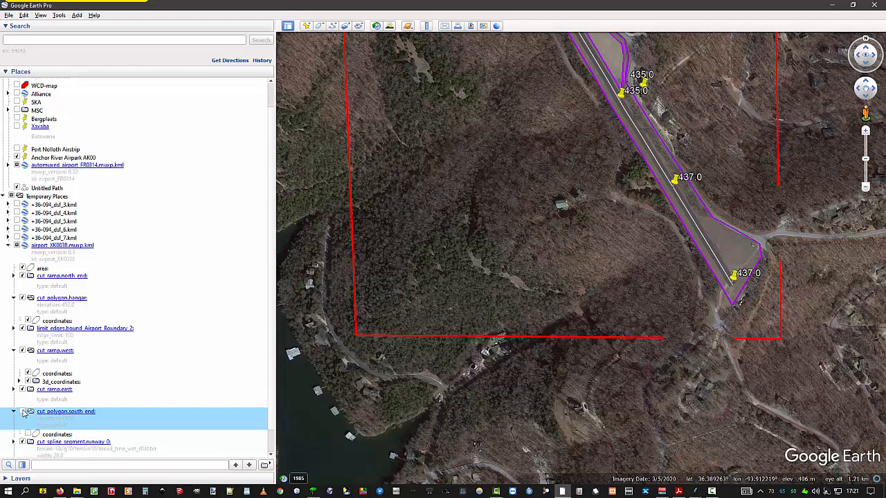
{"action": "left_click", "coordinate": [22, 412]}
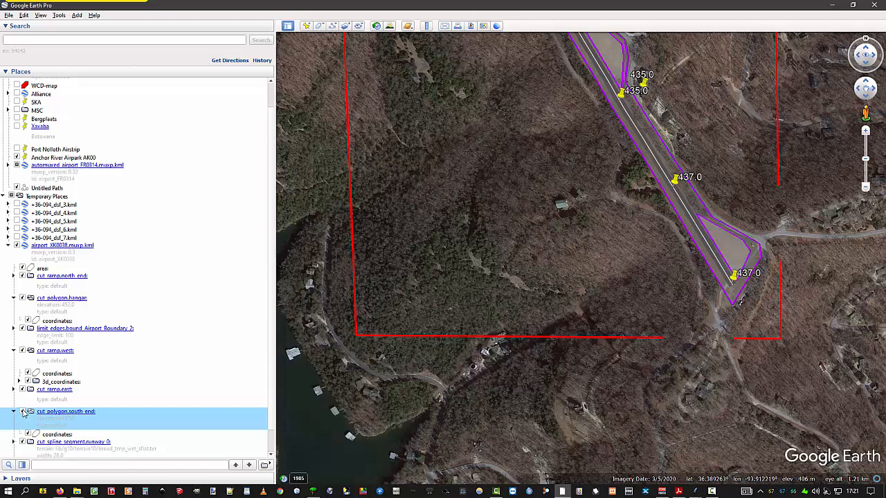
{"action": "right_click", "coordinate": [63, 415]}
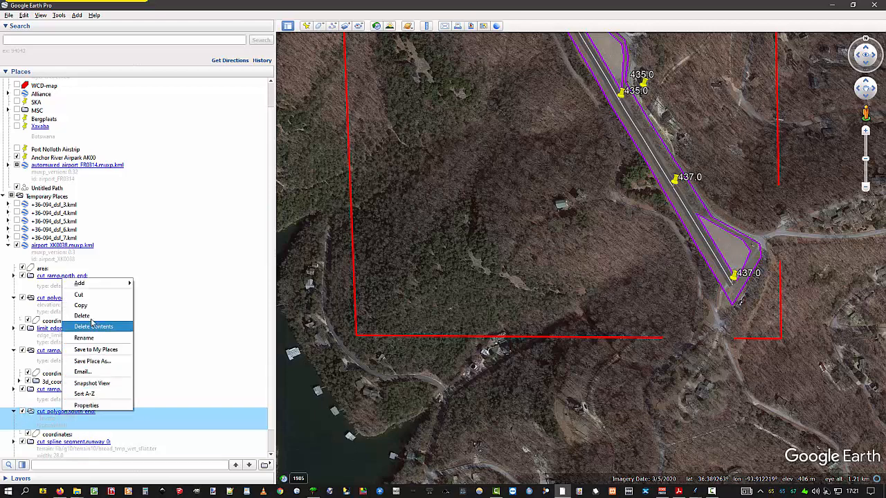
{"action": "left_click", "coordinate": [96, 408]}
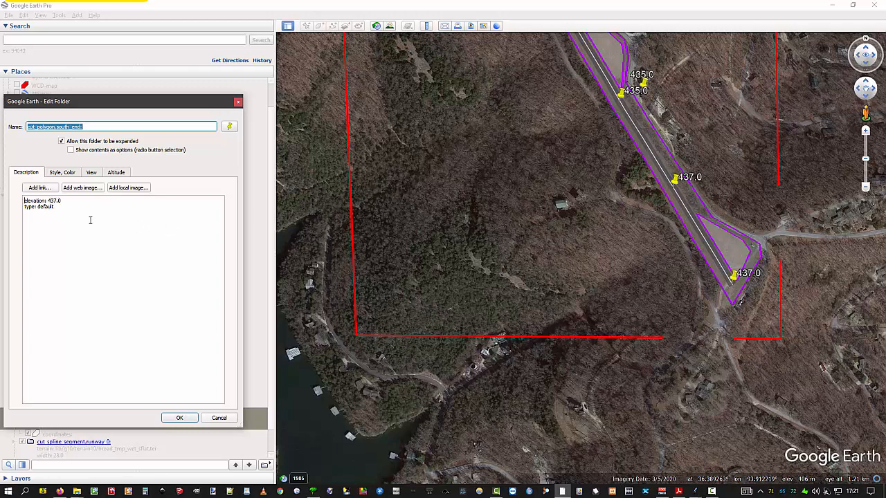
{"action": "left_click", "coordinate": [213, 419]}
Expand the cut_spline_segment.runway_0 folder and its 3d_coordinates to list the runway's elevation pins
{"action": "scroll", "coordinate": [135, 388], "scroll_direction": "down", "scroll_amount": 1}
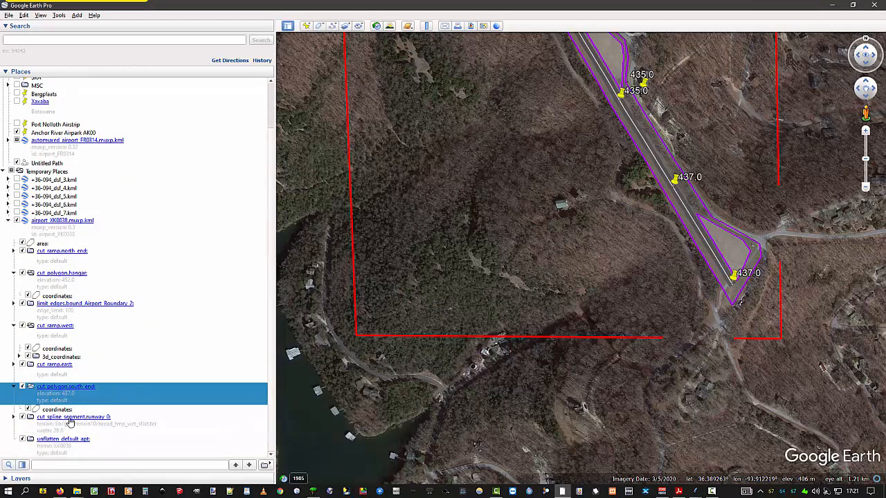
{"action": "left_click", "coordinate": [14, 417]}
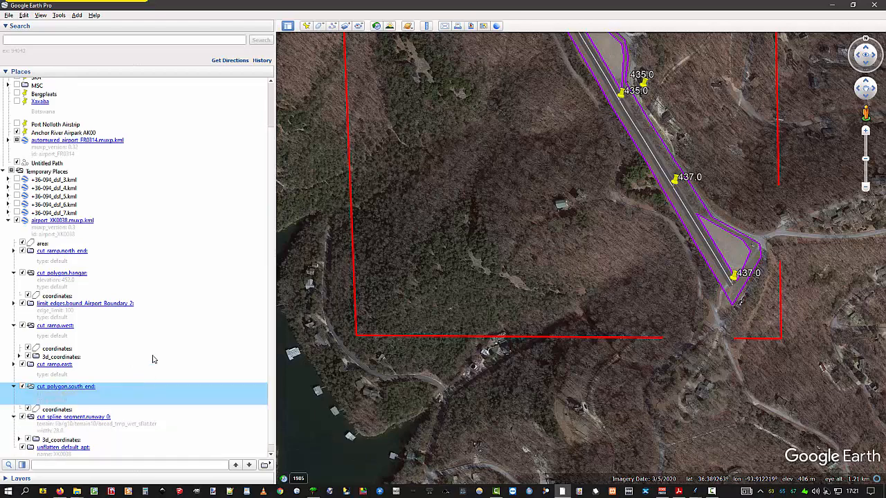
{"action": "scroll", "coordinate": [136, 388], "scroll_direction": "down", "scroll_amount": 1}
{"action": "left_click", "coordinate": [19, 431]}
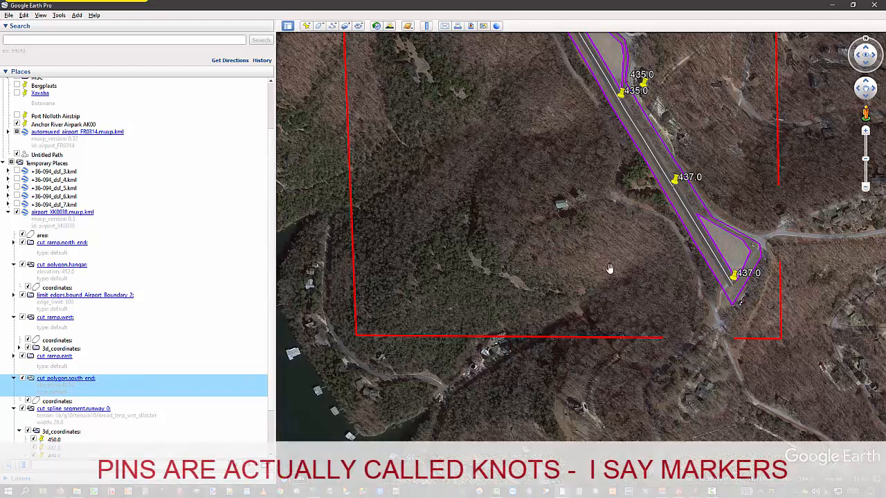
{"action": "scroll", "coordinate": [169, 351], "scroll_direction": "down", "scroll_amount": 2}
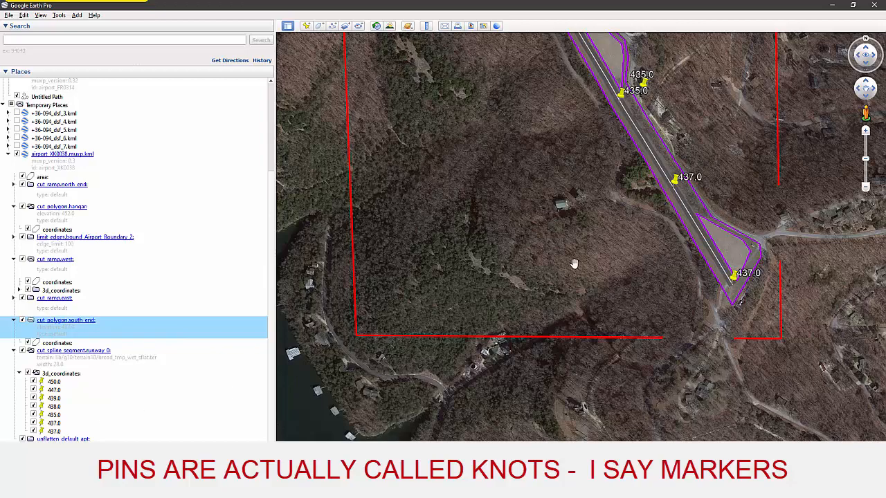
Trace the cut_spline_segment.runway_0 elevation pins along the whole runway, collapse 3d_coordinates, and review the segment's terrain and width parameters
{"action": "left_click_drag", "start_coordinate": [558, 249], "coordinate": [586, 373]}
{"action": "left_click_drag", "start_coordinate": [561, 253], "coordinate": [609, 436]}
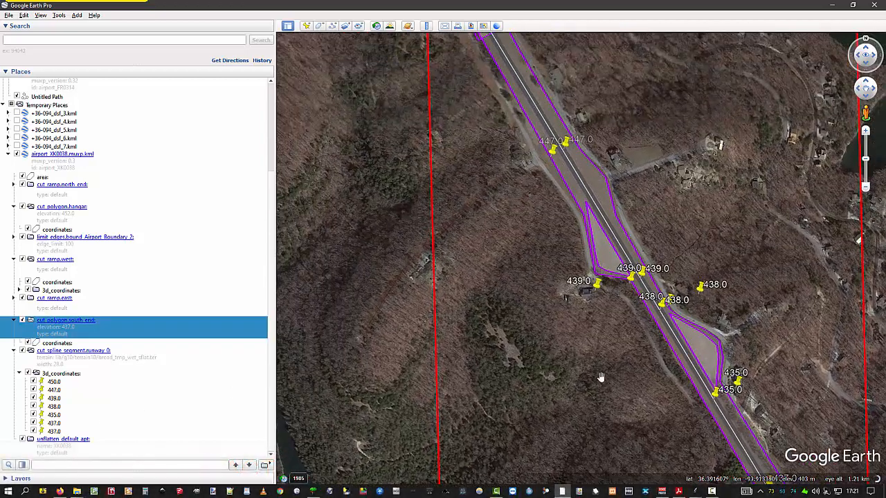
{"action": "left_click_drag", "start_coordinate": [520, 180], "coordinate": [556, 316]}
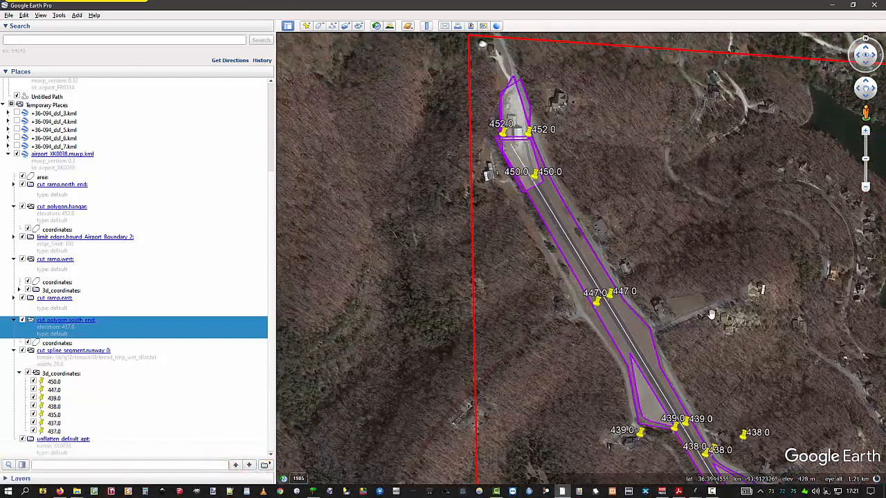
{"action": "left_click_drag", "start_coordinate": [712, 314], "coordinate": [600, 170]}
{"action": "left_click_drag", "start_coordinate": [741, 393], "coordinate": [672, 226]}
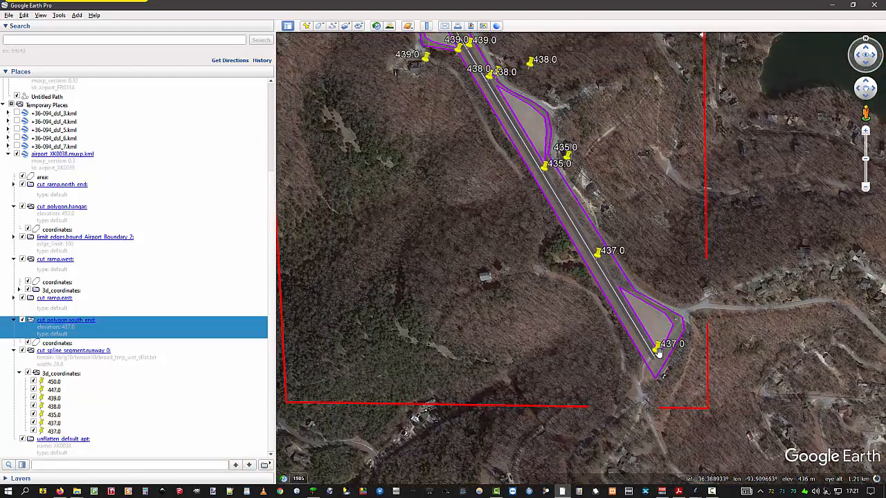
{"action": "left_click_drag", "start_coordinate": [441, 139], "coordinate": [534, 316]}
{"action": "left_click_drag", "start_coordinate": [448, 193], "coordinate": [499, 337]}
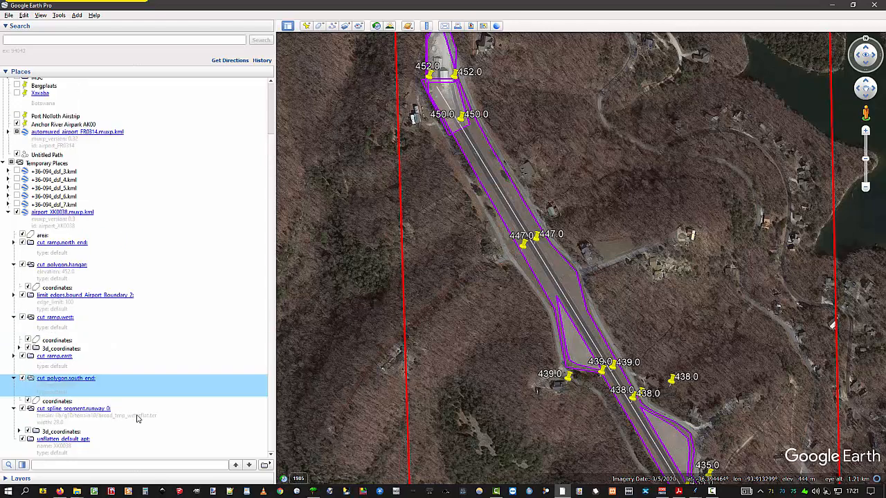
{"action": "left_click_drag", "start_coordinate": [177, 424], "coordinate": [94, 427]}
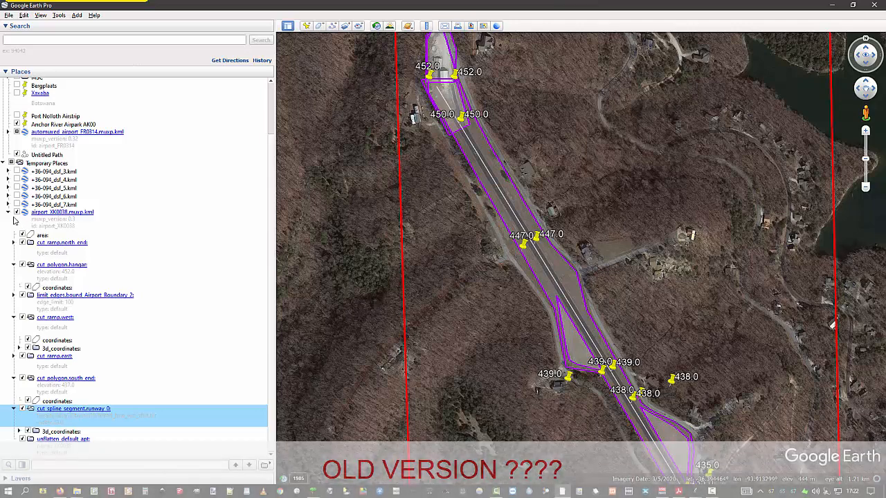
View the hangar area at the runway's north end, check the cut_polygon.hangar description balloon, and collapse and re-expand its folder
{"action": "left_click", "coordinate": [535, 111]}
{"action": "left_click_drag", "start_coordinate": [535, 111], "coordinate": [582, 309]}
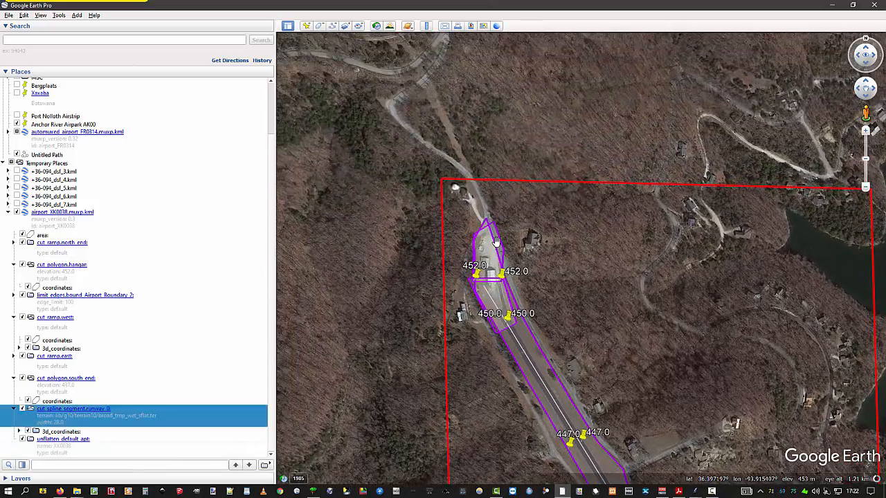
{"action": "scroll", "coordinate": [490, 239], "scroll_direction": "up", "scroll_amount": 3}
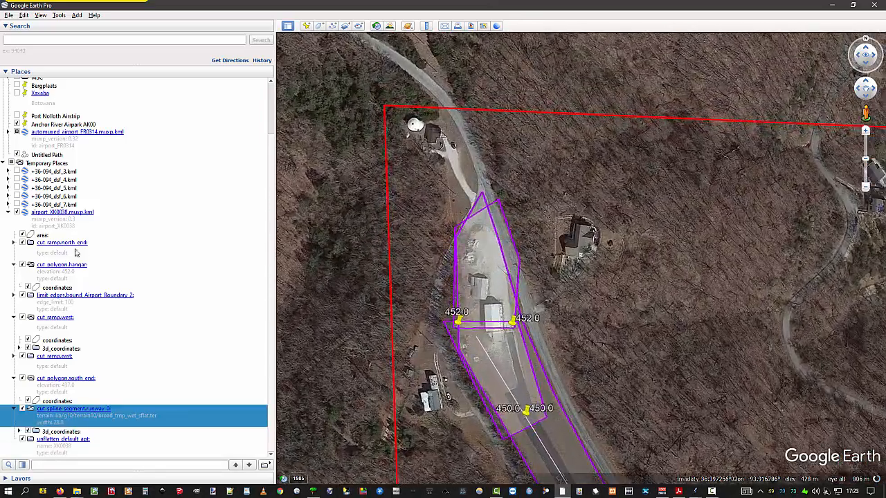
{"action": "left_click", "coordinate": [57, 266]}
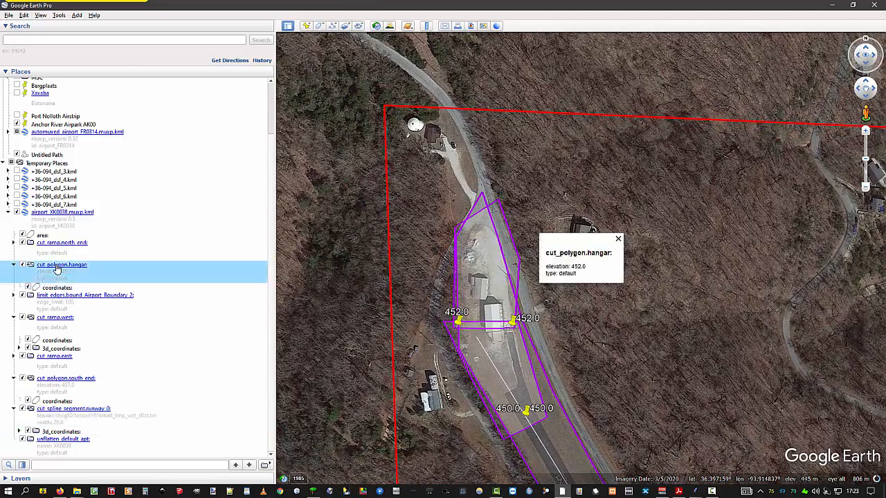
{"action": "left_click", "coordinate": [618, 241]}
{"action": "left_click", "coordinate": [14, 265]}
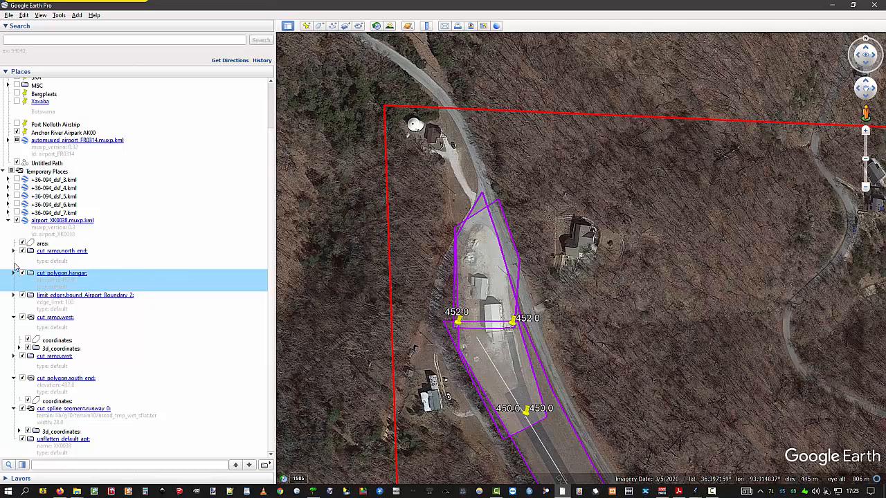
{"action": "left_click", "coordinate": [14, 275]}
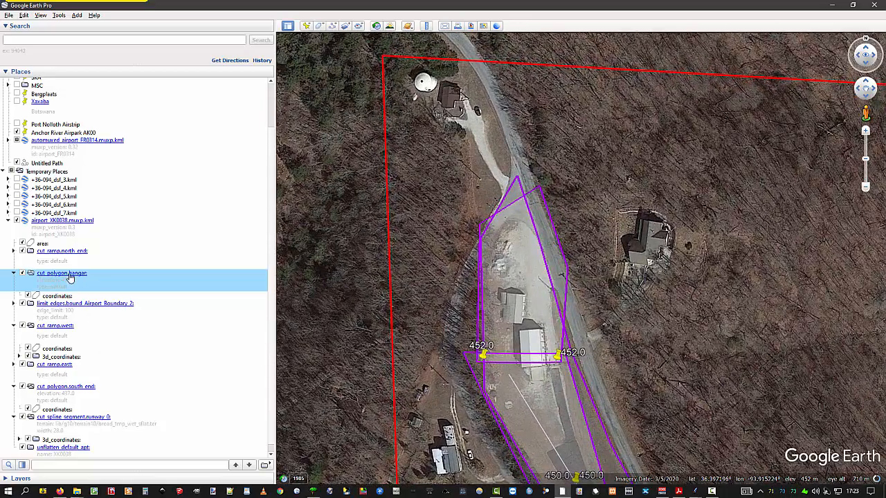
View the elevation and type parameters in the cut_polygon.hangar folder's properties and close them without changes
{"action": "right_click", "coordinate": [70, 277]}
{"action": "left_click", "coordinate": [106, 403]}
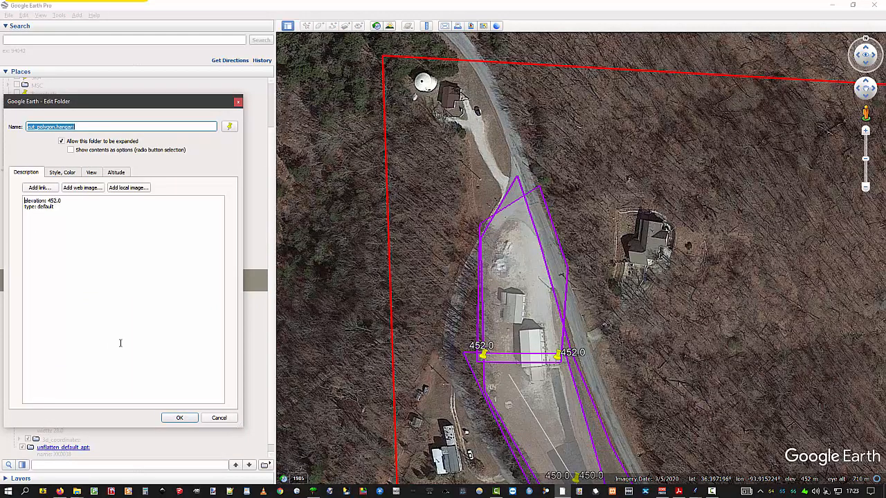
{"action": "left_click", "coordinate": [218, 419]}
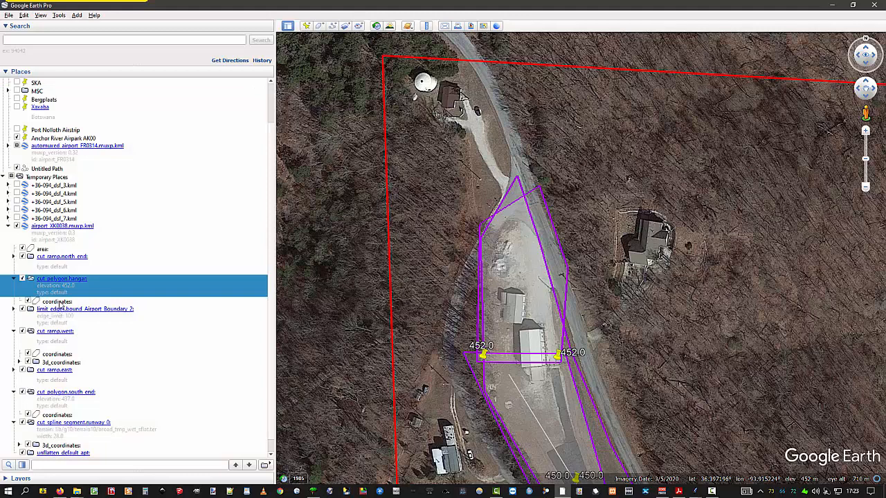
Reshape the cut_polygon.hangar coordinates polygon to extend north along the road and around the house and white tank, and accept the edit
{"action": "left_click", "coordinate": [61, 303]}
{"action": "right_click", "coordinate": [61, 303]}
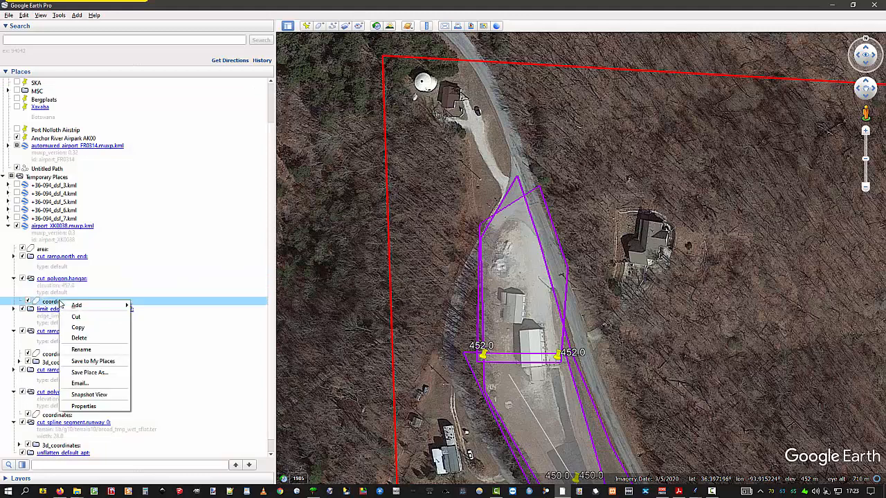
{"action": "left_click", "coordinate": [88, 409]}
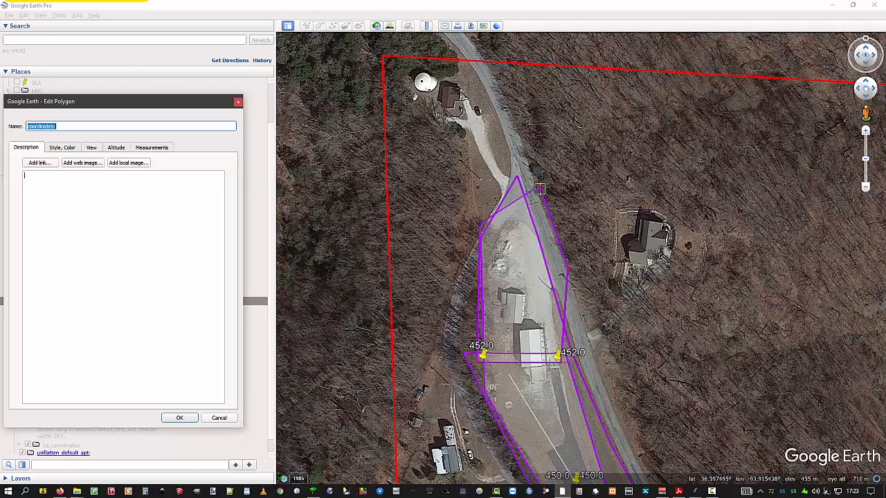
{"action": "left_click_drag", "start_coordinate": [540, 189], "coordinate": [484, 61]}
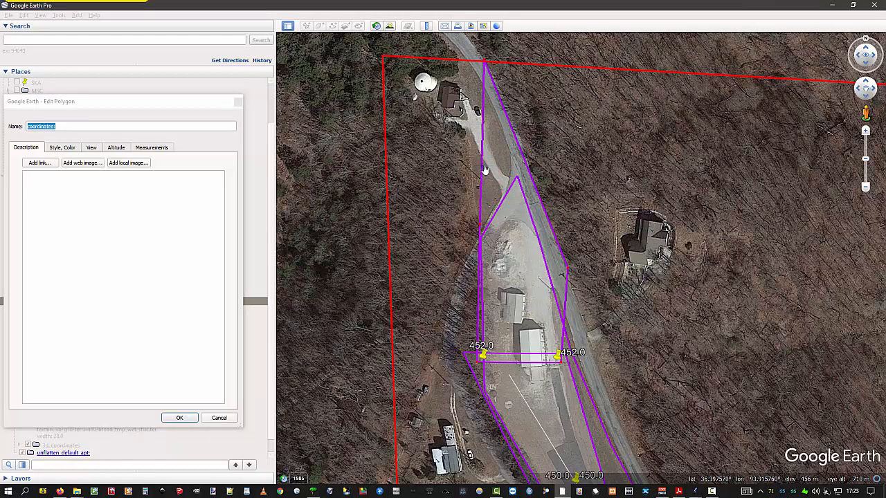
{"action": "left_click_drag", "start_coordinate": [482, 169], "coordinate": [404, 80]}
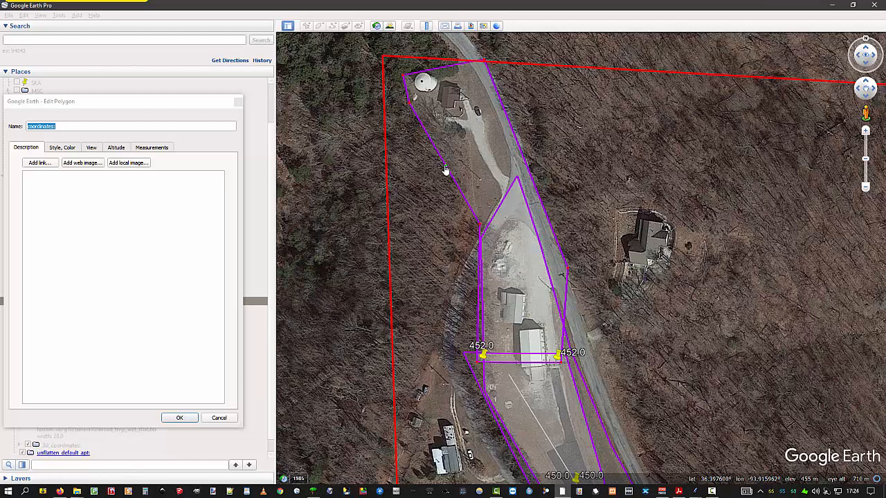
{"action": "left_click_drag", "start_coordinate": [444, 166], "coordinate": [464, 131]}
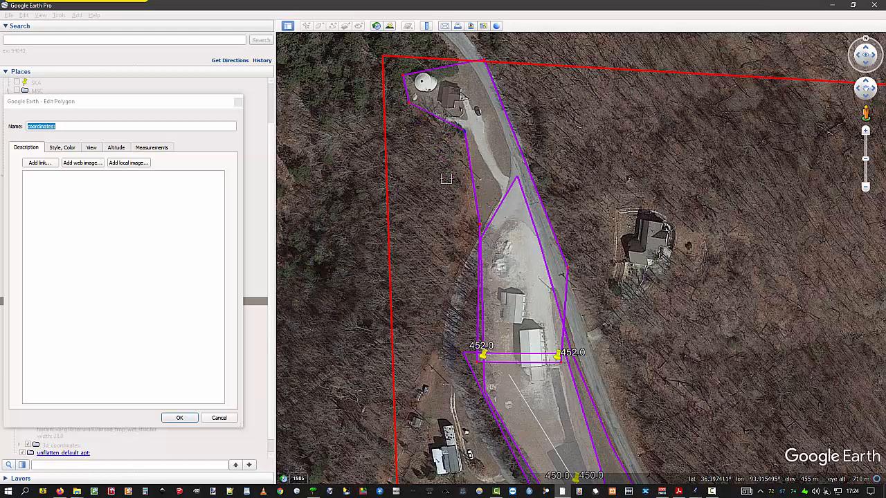
{"action": "left_click", "coordinate": [47, 257]}
{"action": "left_click", "coordinate": [180, 418]}
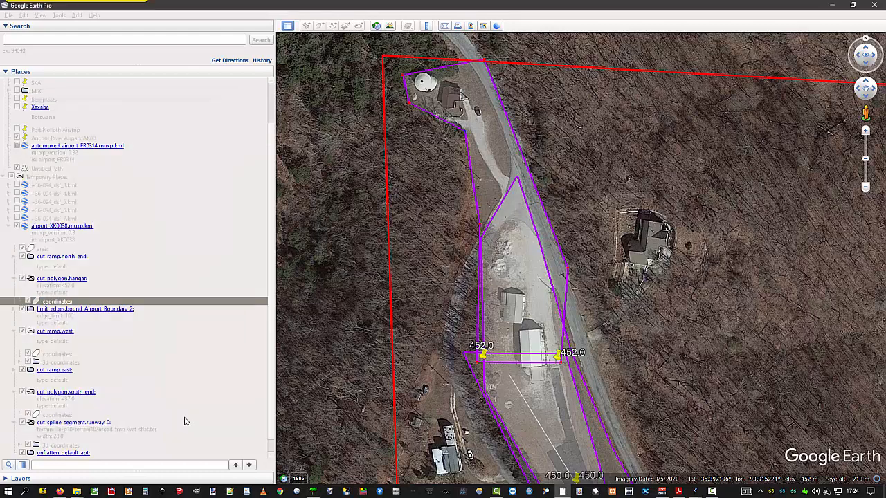
Save the airport_XK0038.muxp.kml place over the existing file in the zzzz_MUXP_default_mesh_updates folder
{"action": "right_click", "coordinate": [58, 230]}
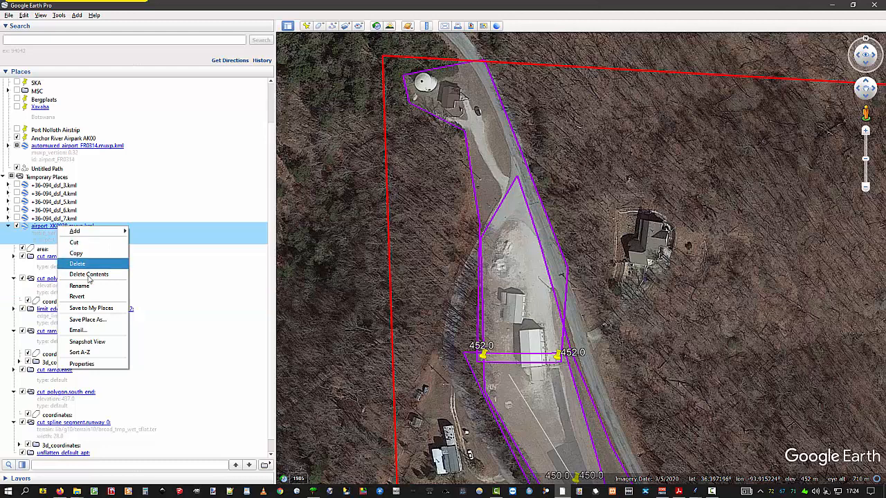
{"action": "left_click", "coordinate": [86, 319]}
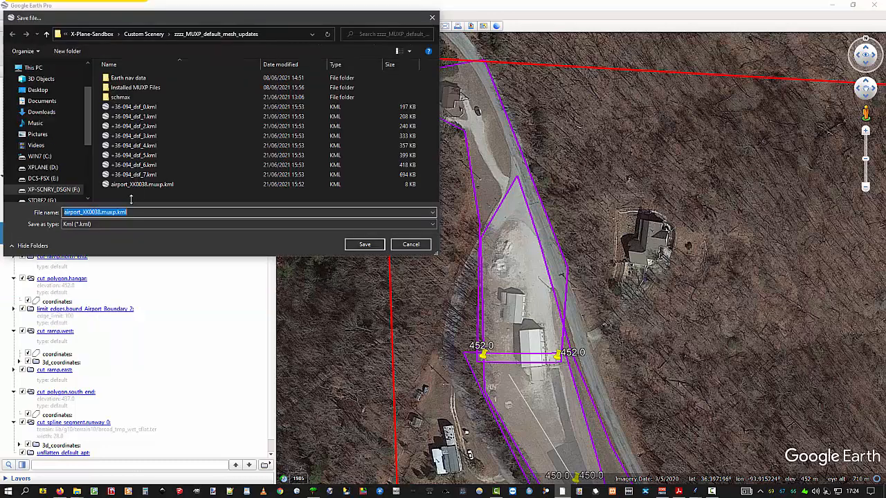
{"action": "left_click", "coordinate": [143, 185]}
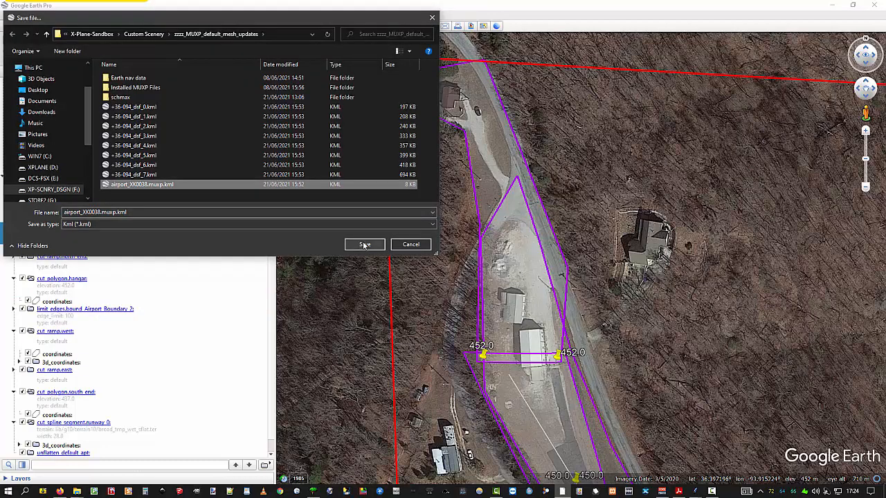
{"action": "left_click", "coordinate": [364, 245]}
{"action": "left_click", "coordinate": [465, 248]}
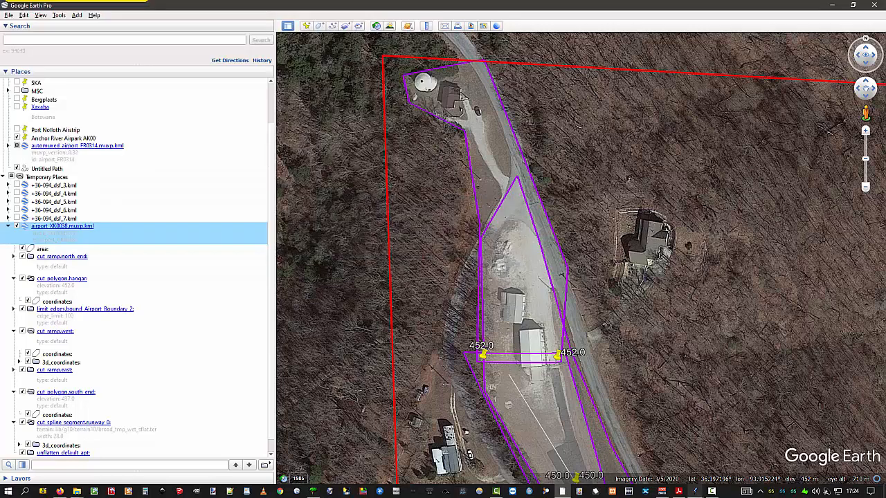
Switch to Mesh Updater X-Plane, select airport_XK0038.muxp.kml, and convert it from KML to MUXP
{"action": "left_click", "coordinate": [700, 493]}
{"action": "left_click", "coordinate": [732, 476]}
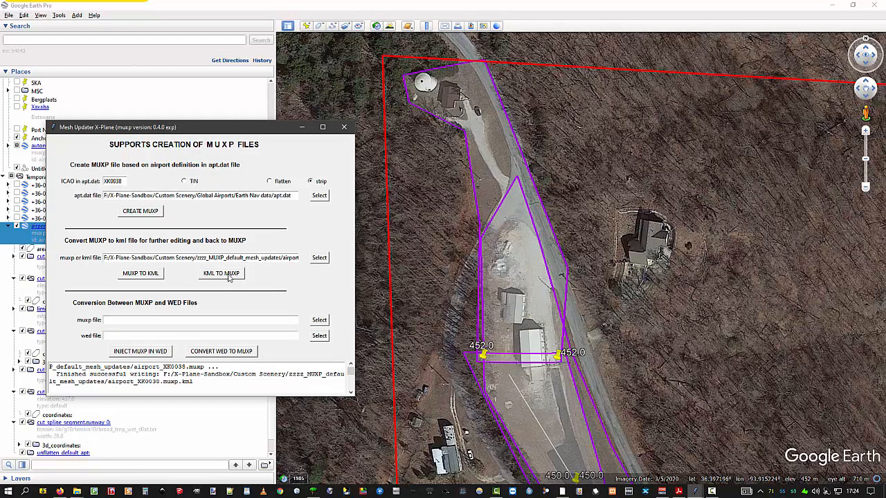
{"action": "left_click", "coordinate": [319, 258]}
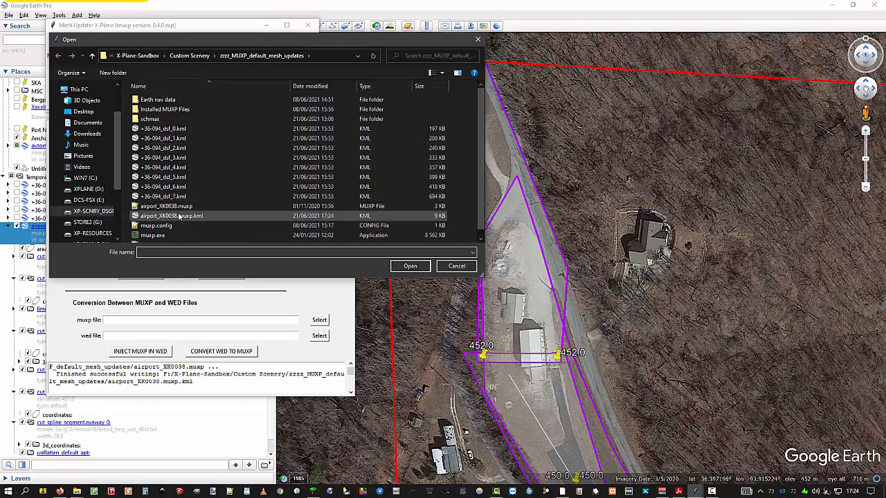
{"action": "left_click", "coordinate": [326, 216]}
{"action": "left_click", "coordinate": [409, 265]}
{"action": "left_click", "coordinate": [220, 273]}
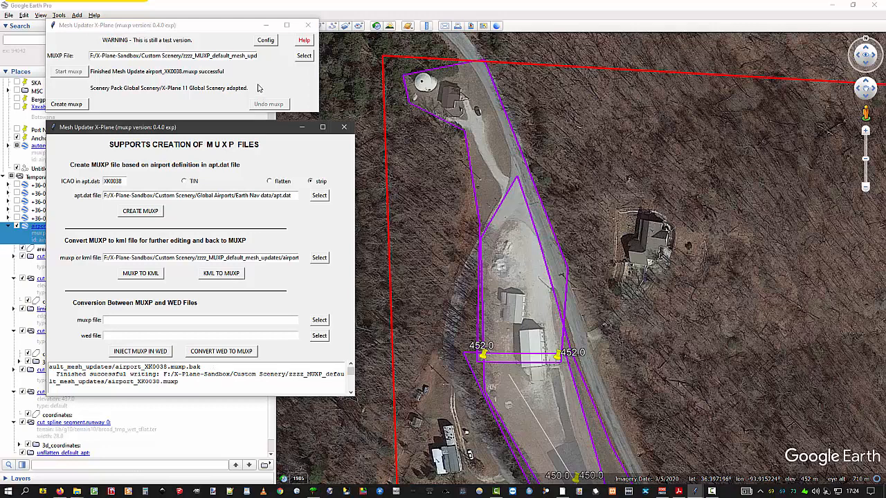
Load airport_XK0038.muxp from the zzzz_MUXP_default_mesh_updates folder as the MUXP file and run the mesh update
{"action": "left_click", "coordinate": [233, 30]}
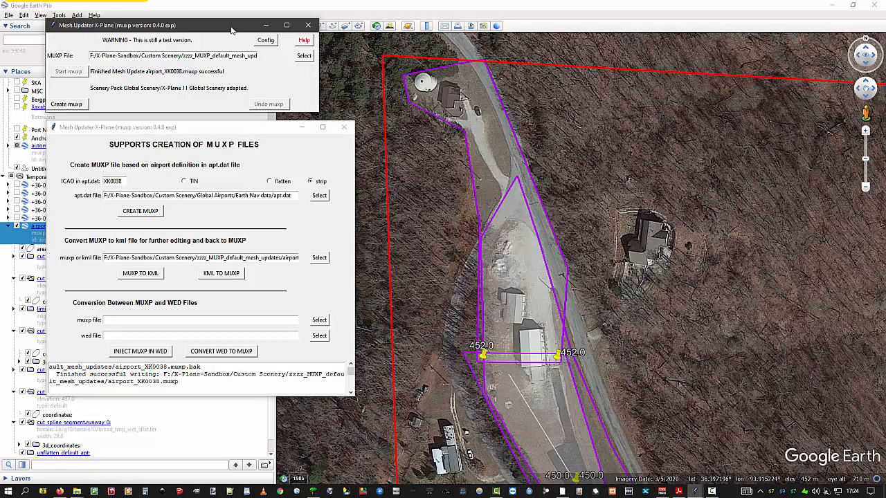
{"action": "left_click", "coordinate": [302, 57]}
{"action": "left_click", "coordinate": [175, 129]}
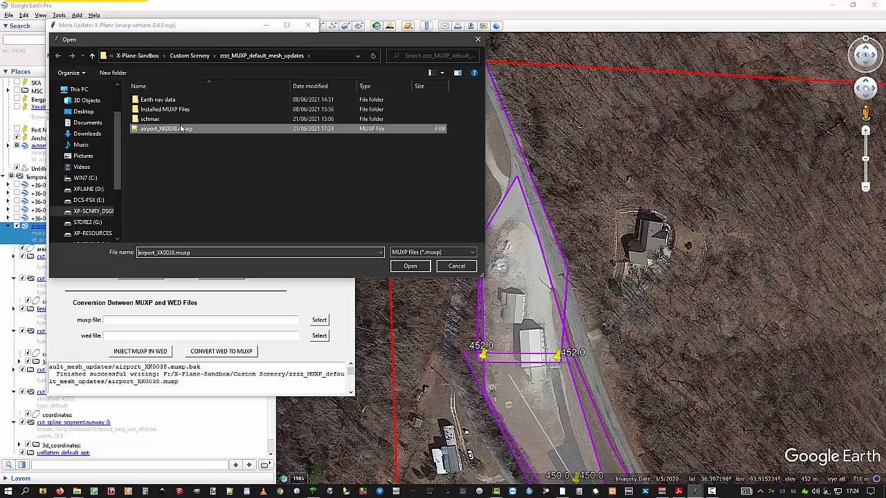
{"action": "left_click", "coordinate": [410, 265]}
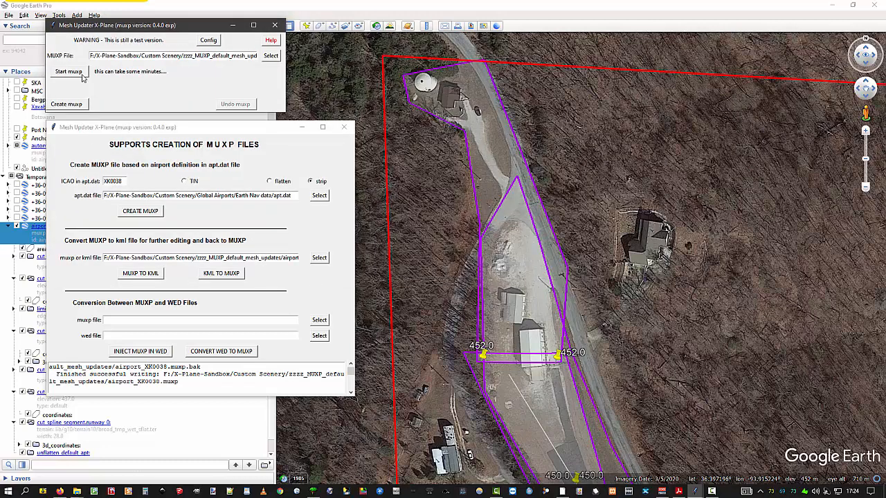
{"action": "left_click", "coordinate": [78, 72]}
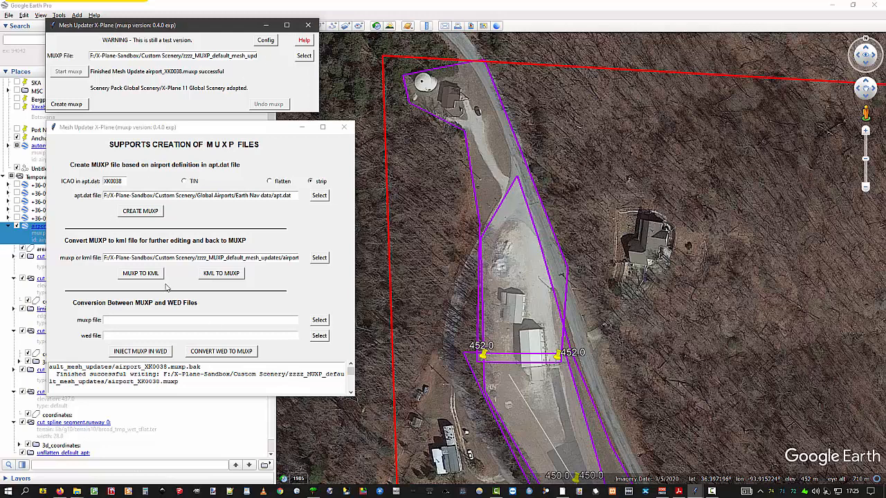
Switch to X-Plane and reload the scenery
{"action": "left_click", "coordinate": [313, 493]}
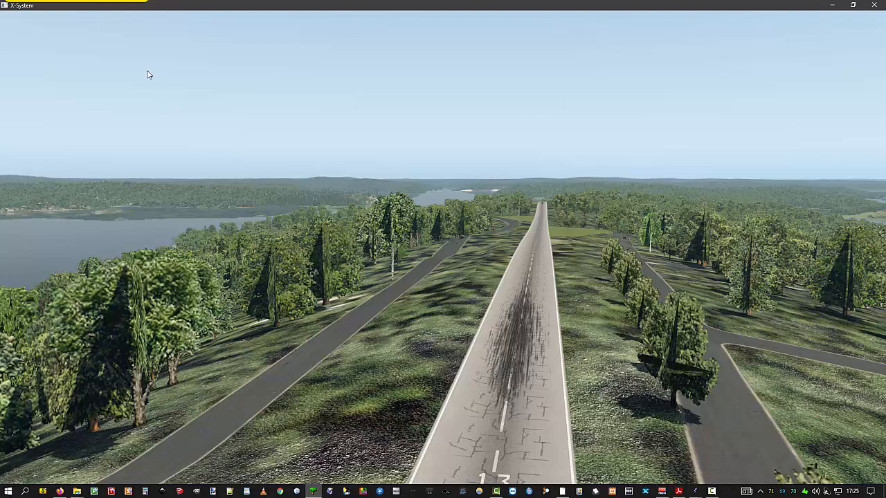
{"action": "mouse_move", "coordinate": [56, 21]}
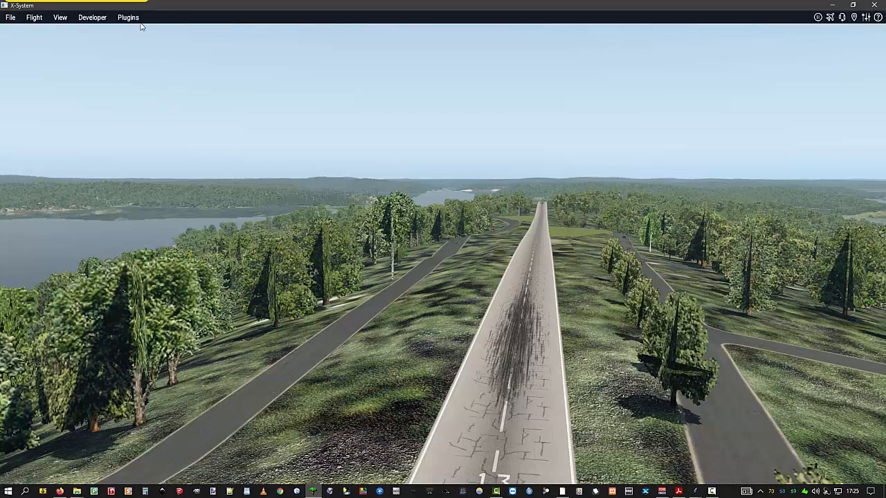
{"action": "left_click", "coordinate": [34, 18]}
{"action": "mouse_move", "coordinate": [90, 14]}
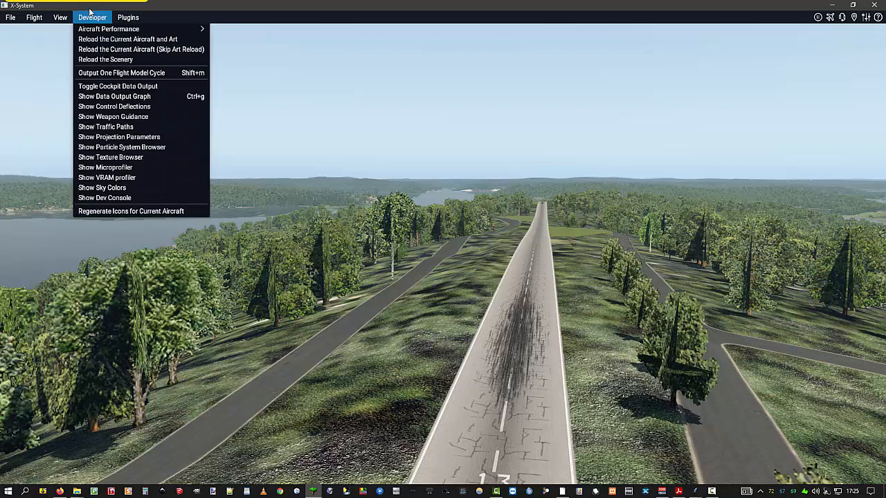
{"action": "left_click", "coordinate": [98, 60]}
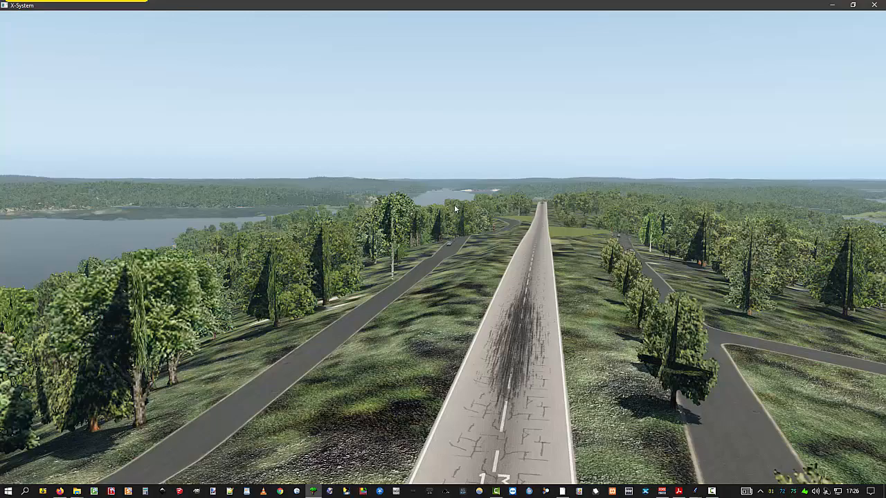
Inspect the reloaded terrain around the runway, the access road, the white tank with its house, and the hangar apron
{"action": "right_click_drag", "start_coordinate": [406, 202], "coordinate": [456, 179]}
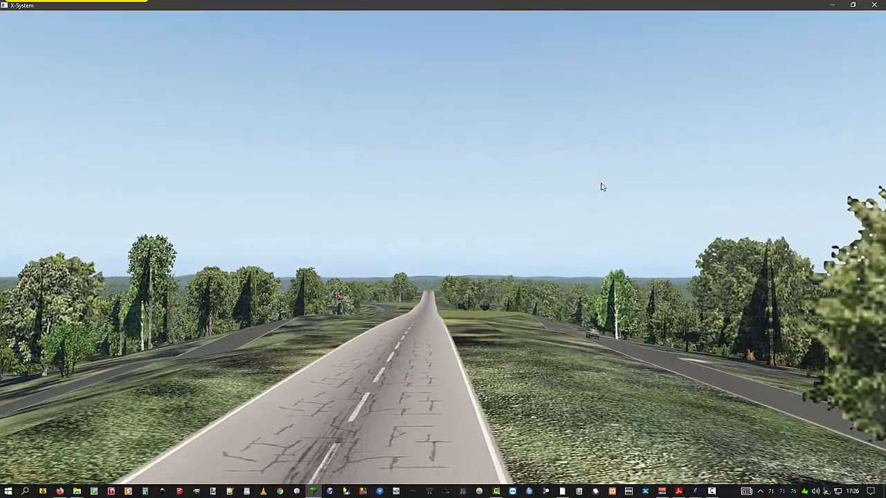
{"action": "right_click_drag", "start_coordinate": [601, 186], "coordinate": [383, 179]}
{"action": "right_click_drag", "start_coordinate": [590, 223], "coordinate": [420, 227]}
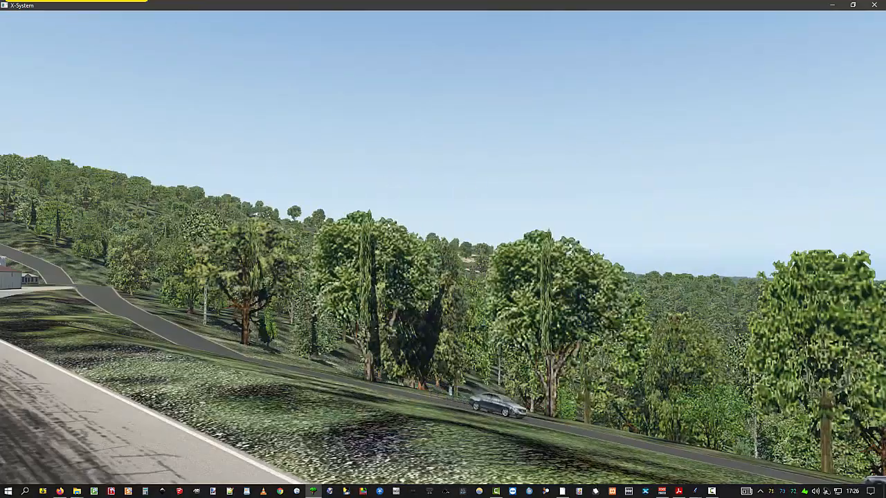
{"action": "right_click_drag", "start_coordinate": [591, 250], "coordinate": [448, 268]}
{"action": "scroll", "coordinate": [448, 271], "scroll_direction": "up", "scroll_amount": 5}
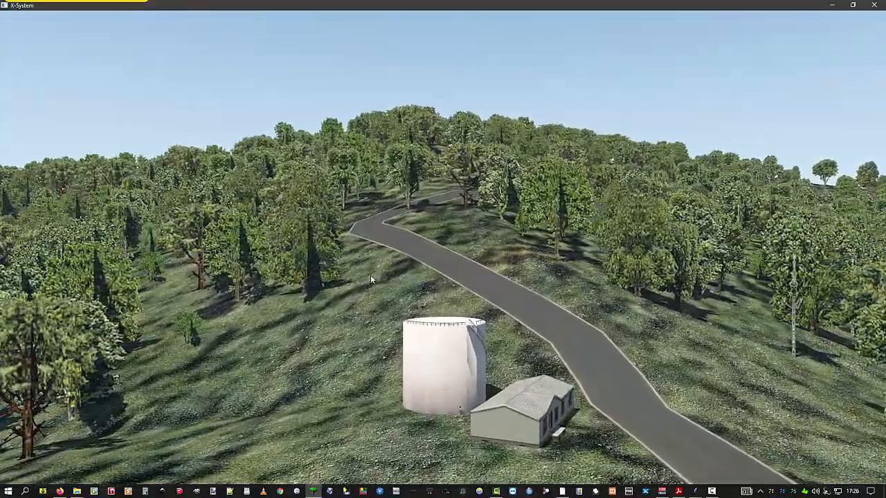
{"action": "left_click_drag", "start_coordinate": [370, 275], "coordinate": [492, 284]}
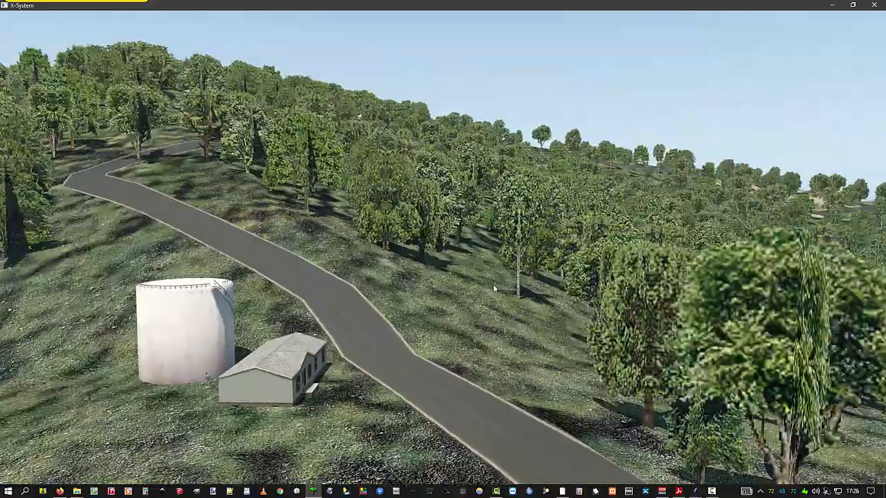
{"action": "left_click_drag", "start_coordinate": [298, 260], "coordinate": [509, 262]}
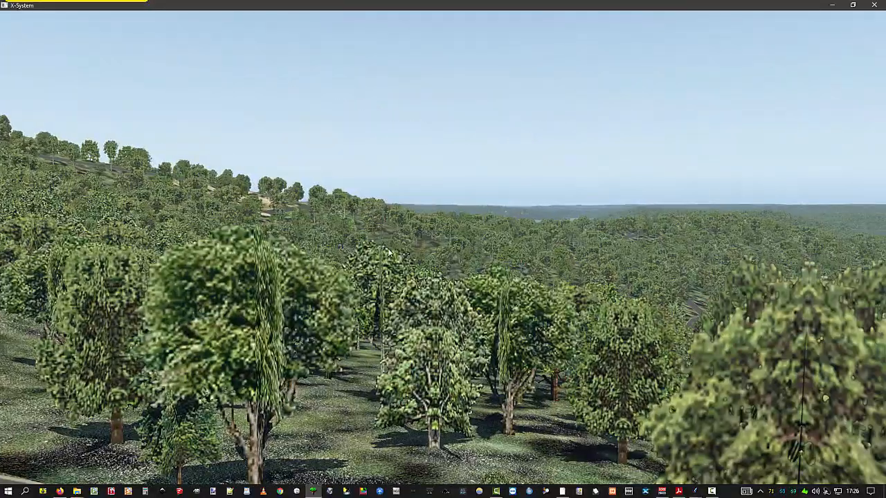
{"action": "left_click_drag", "start_coordinate": [389, 250], "coordinate": [654, 246]}
{"action": "left_click_drag", "start_coordinate": [341, 265], "coordinate": [543, 270]}
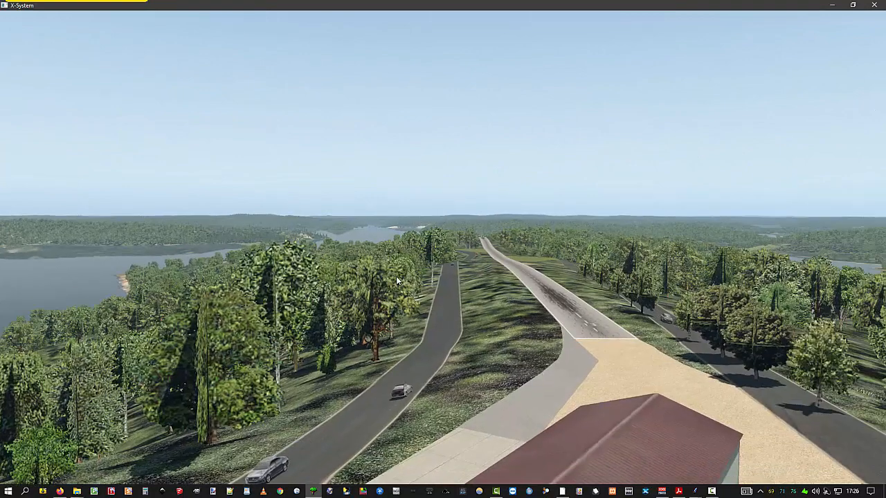
{"action": "left_click_drag", "start_coordinate": [396, 276], "coordinate": [467, 276]}
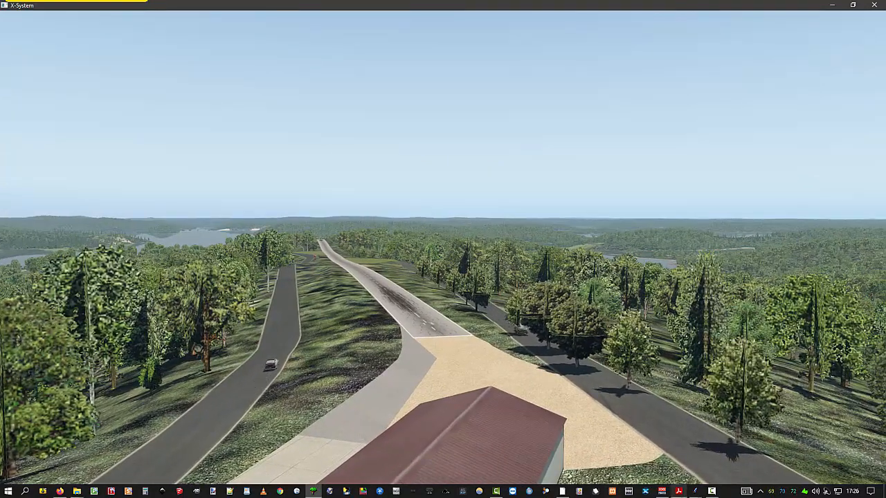
Switch to MUXP-Manual.pdf in Adobe Acrobat Reader and look through the command reference, the parameter table and the undo and uninstall section
{"action": "left_click", "coordinate": [678, 491]}
{"action": "scroll", "coordinate": [403, 337], "scroll_direction": "down", "scroll_amount": 1}
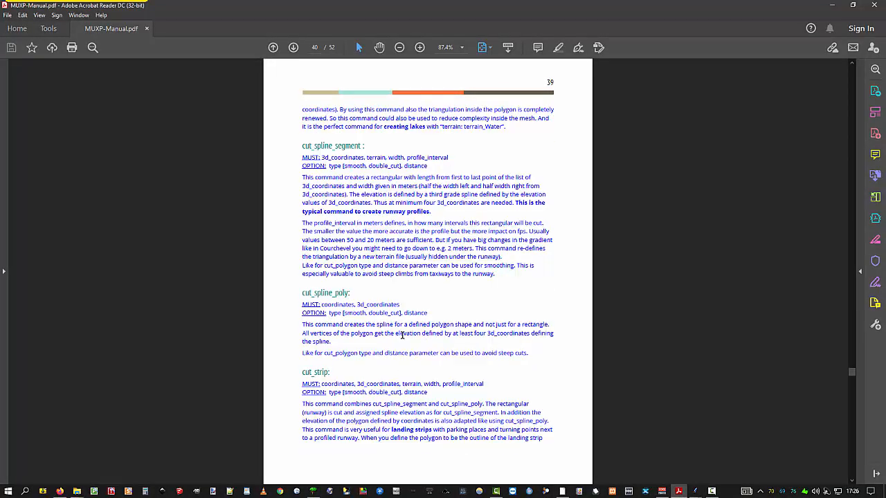
{"action": "scroll", "coordinate": [402, 335], "scroll_direction": "down", "scroll_amount": 1}
{"action": "scroll", "coordinate": [402, 335], "scroll_direction": "down", "scroll_amount": 1}
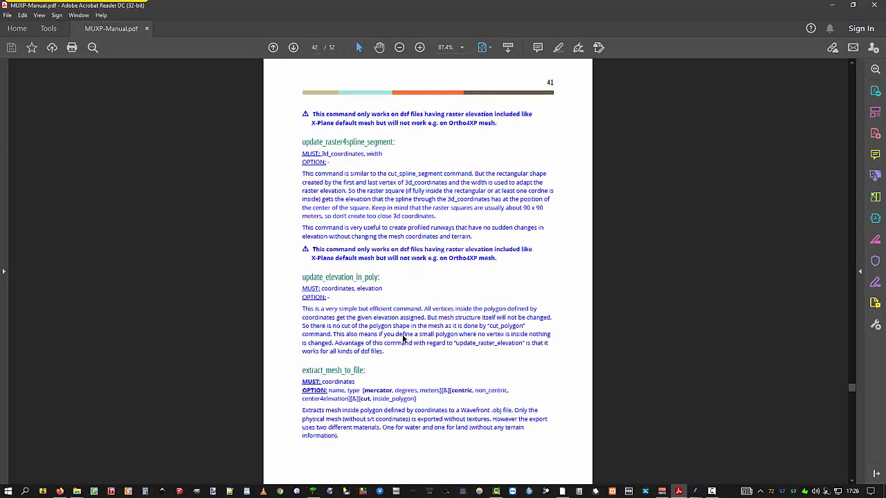
{"action": "scroll", "coordinate": [402, 335], "scroll_direction": "down", "scroll_amount": 1}
{"action": "scroll", "coordinate": [402, 335], "scroll_direction": "up", "scroll_amount": 1}
{"action": "scroll", "coordinate": [489, 330], "scroll_direction": "down", "scroll_amount": 3}
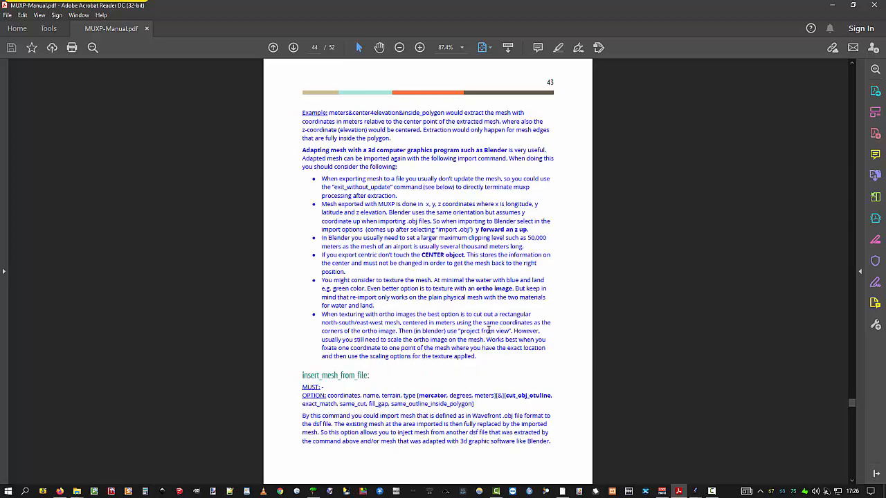
{"action": "scroll", "coordinate": [467, 349], "scroll_direction": "down", "scroll_amount": 1}
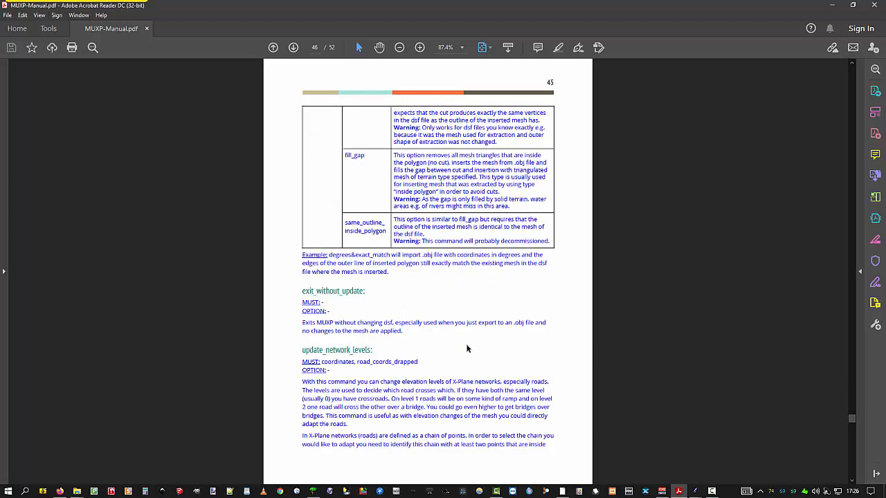
{"action": "scroll", "coordinate": [463, 347], "scroll_direction": "down", "scroll_amount": 2}
{"action": "scroll", "coordinate": [462, 349], "scroll_direction": "down", "scroll_amount": 2}
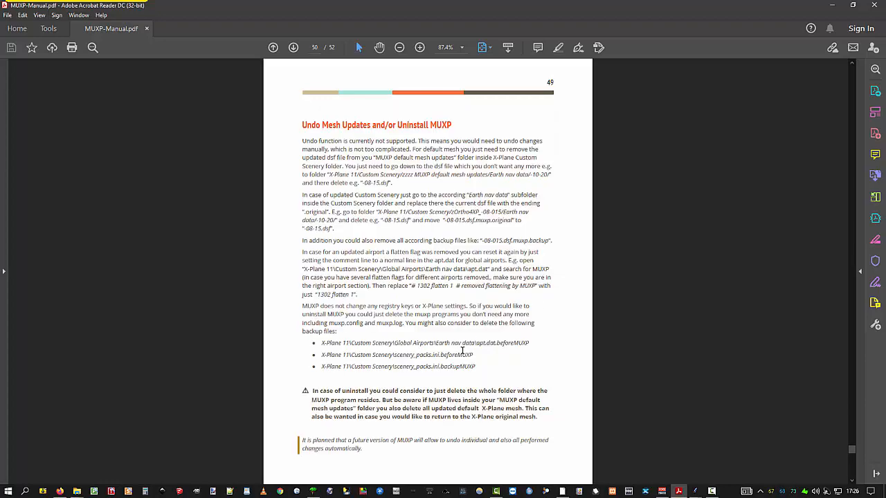
{"action": "scroll", "coordinate": [462, 351], "scroll_direction": "down", "scroll_amount": 1}
{"action": "scroll", "coordinate": [462, 351], "scroll_direction": "up", "scroll_amount": 3}
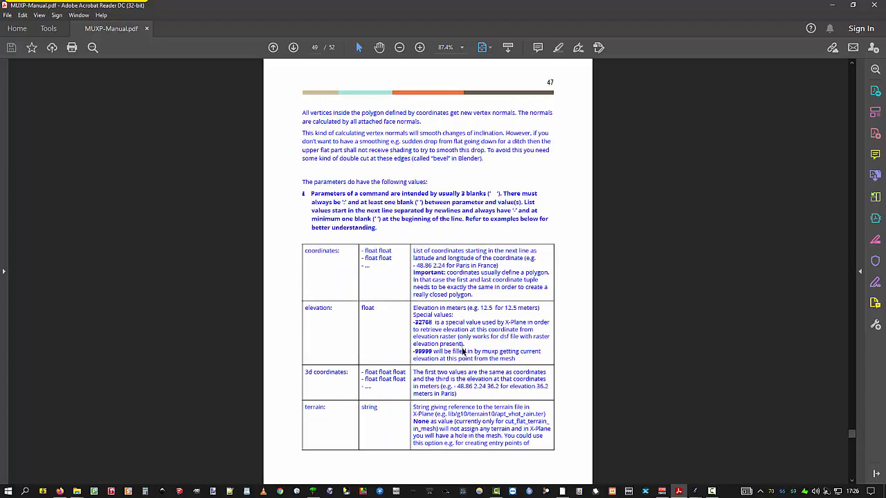
{"action": "scroll", "coordinate": [463, 351], "scroll_direction": "up", "scroll_amount": 7}
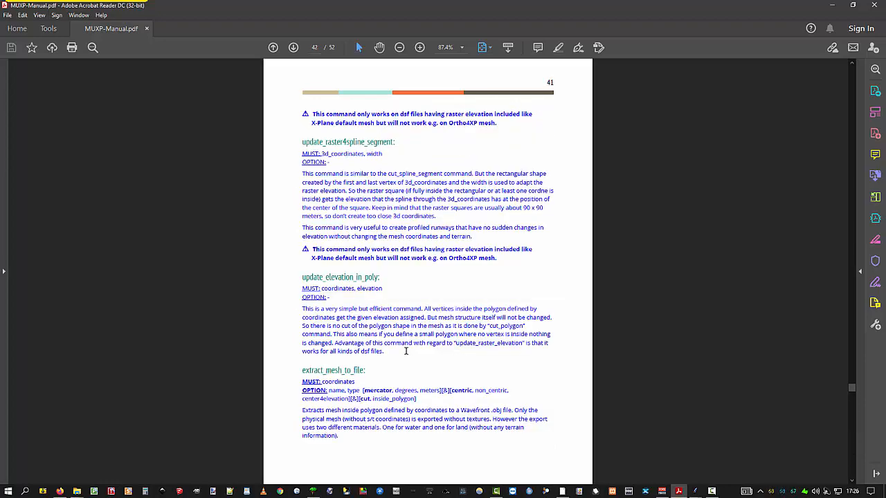